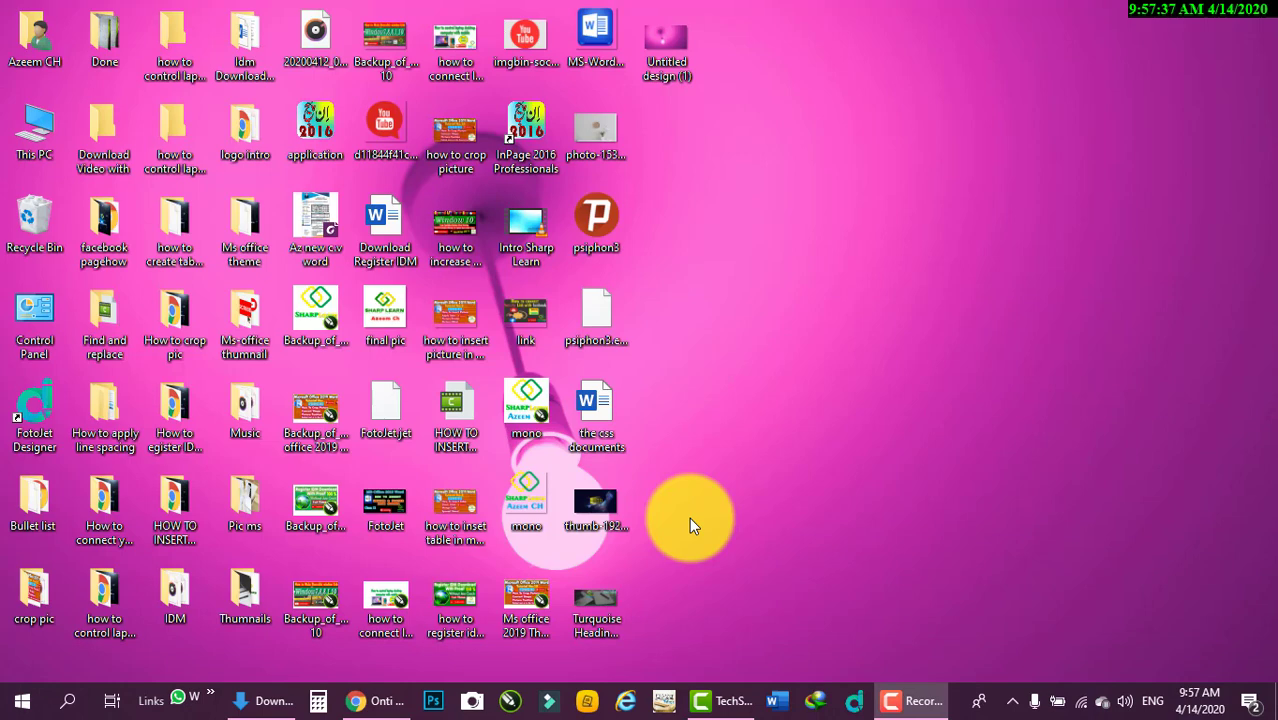
- Launch Word from the taskbar and create a blank document, Document1
left_click(770, 700)
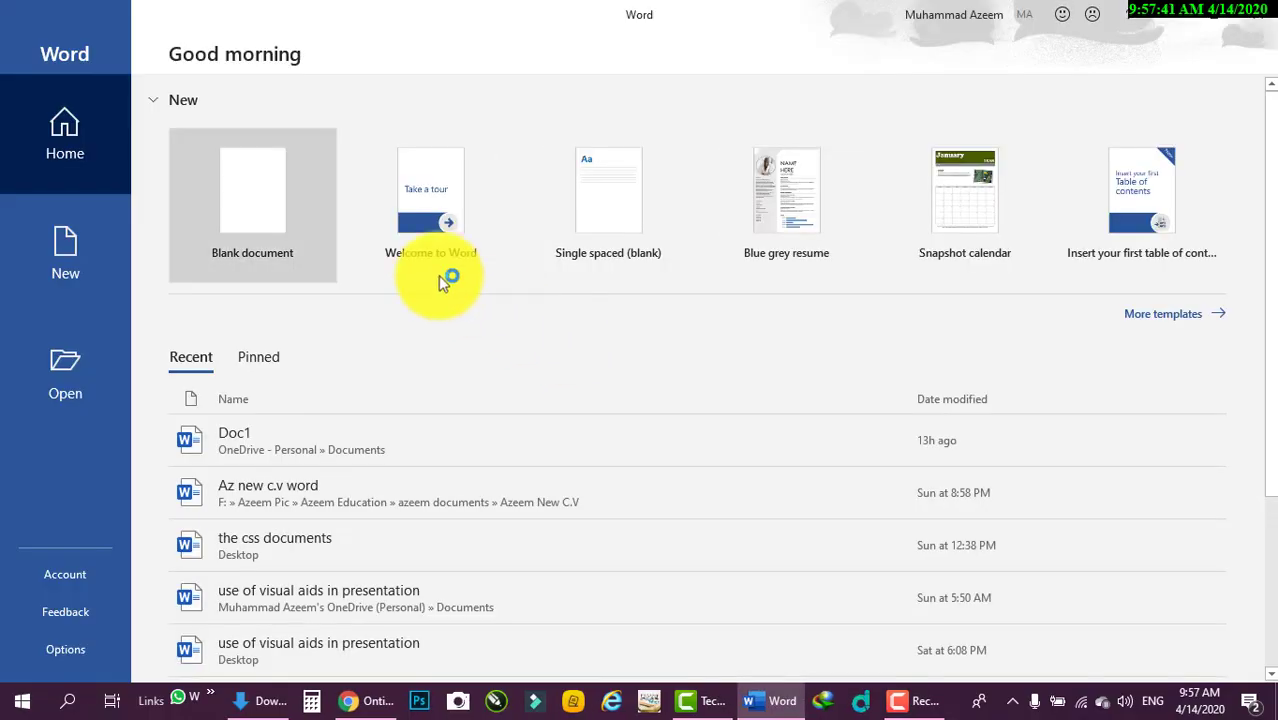
left_click(259, 182)
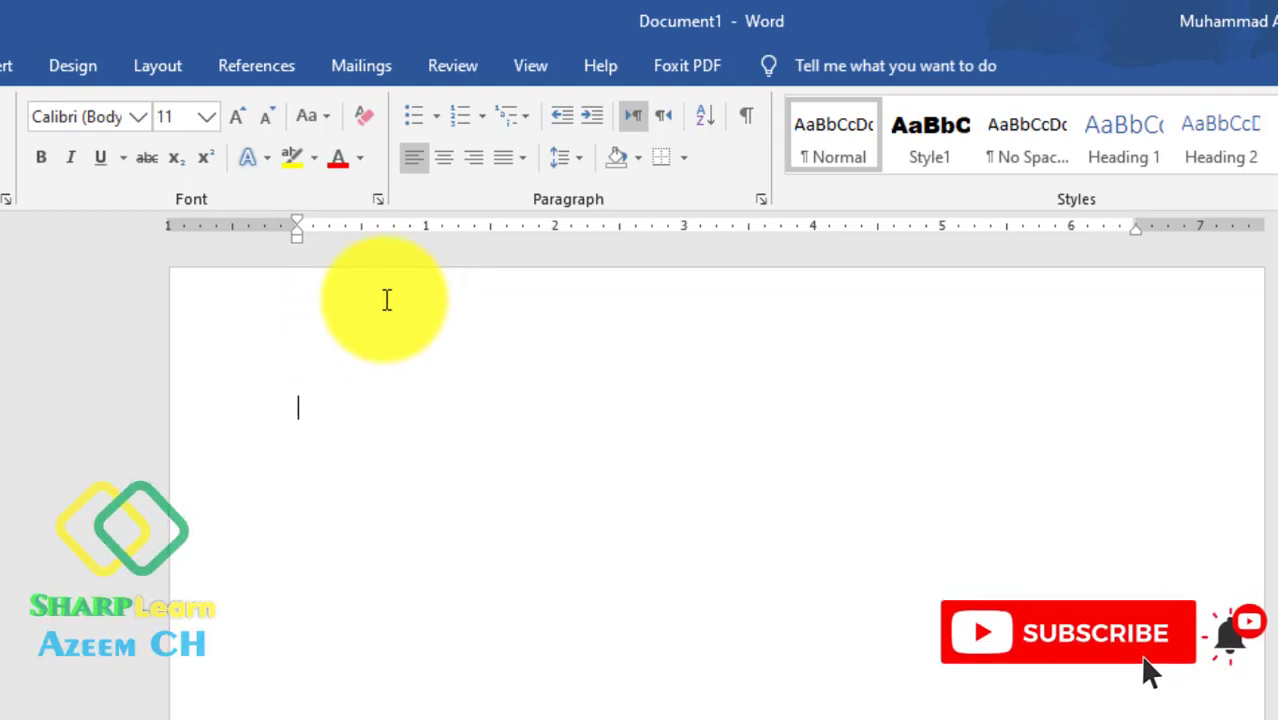
- Open and close the page header area, then bring up the Insert options for headers
double_click(386, 300)
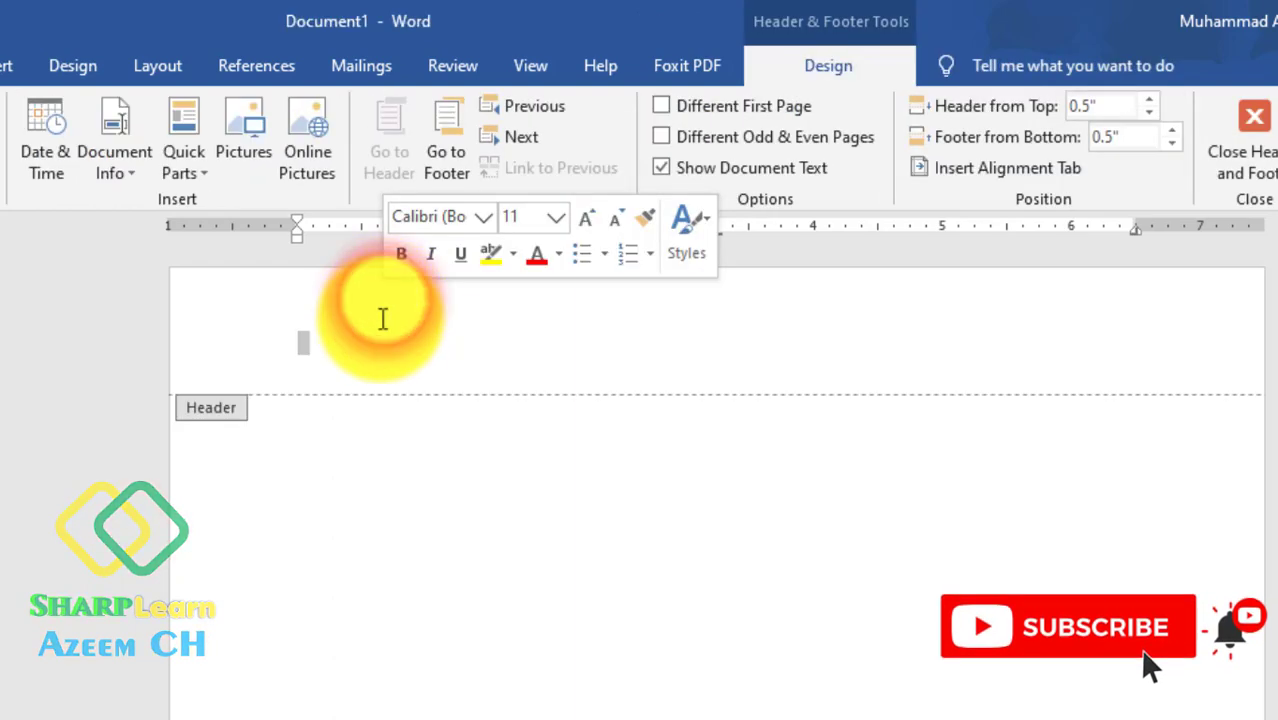
left_click(386, 329)
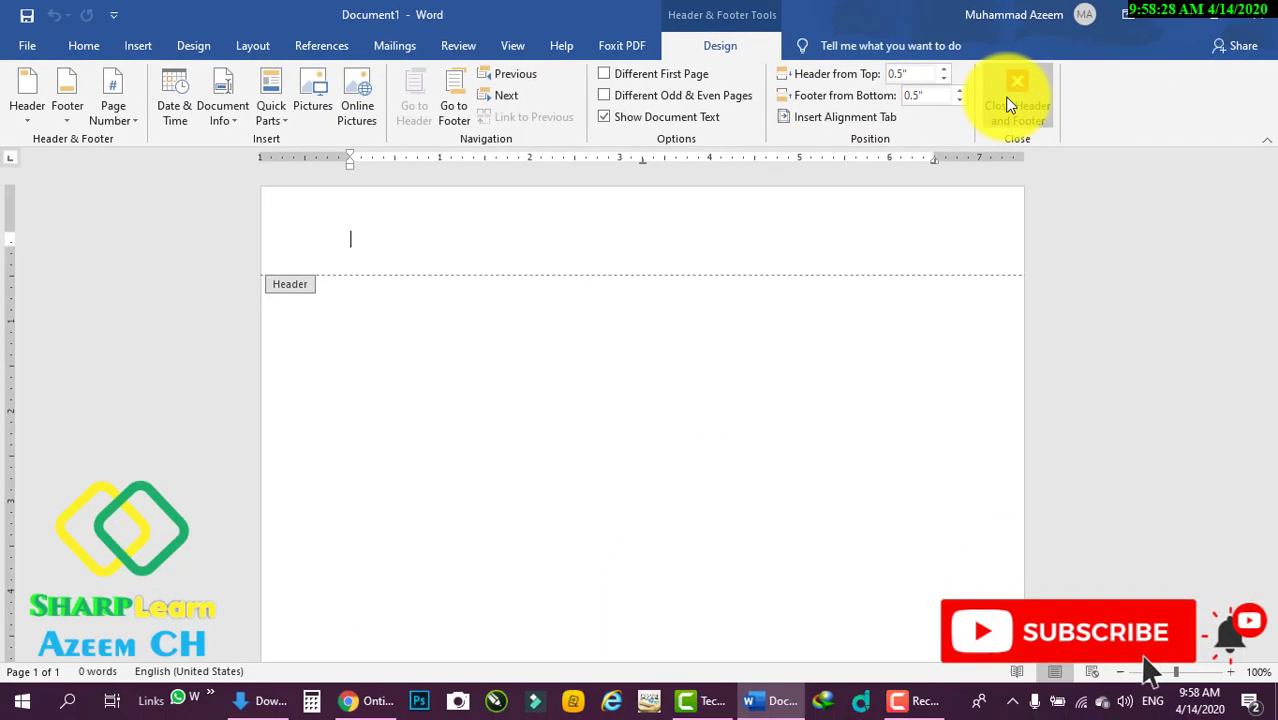
left_click(1008, 100)
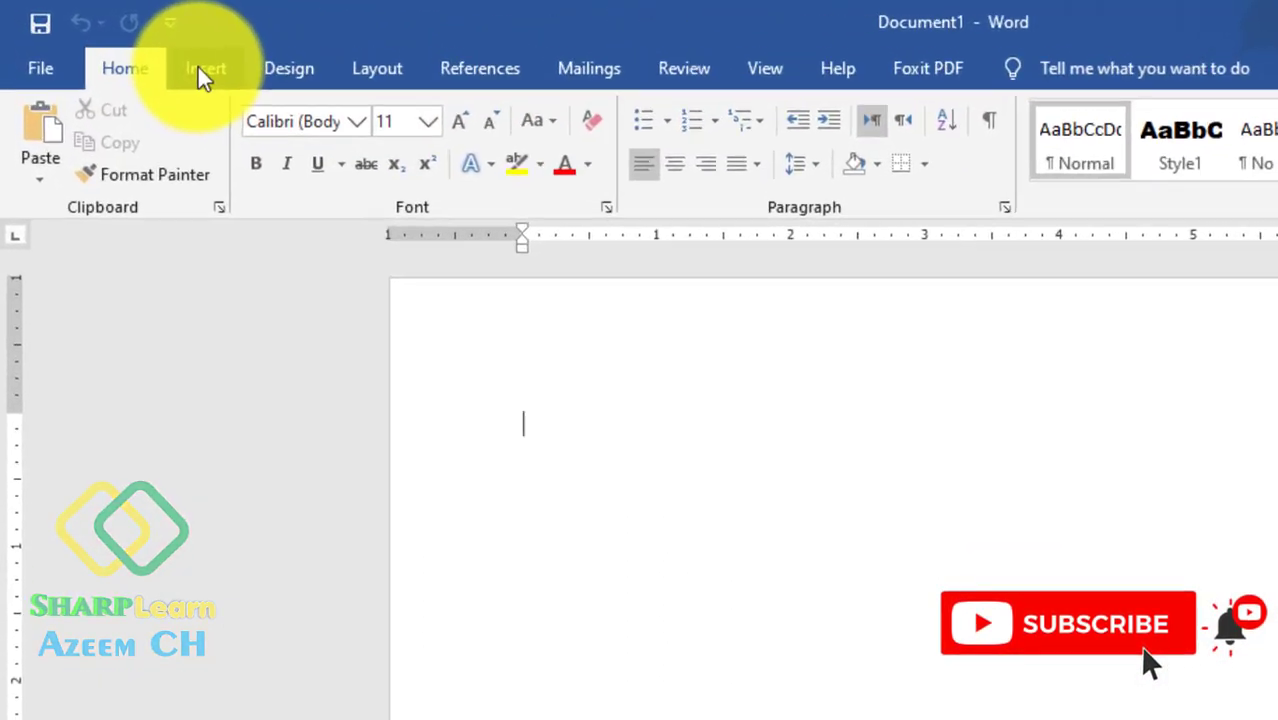
left_click(134, 47)
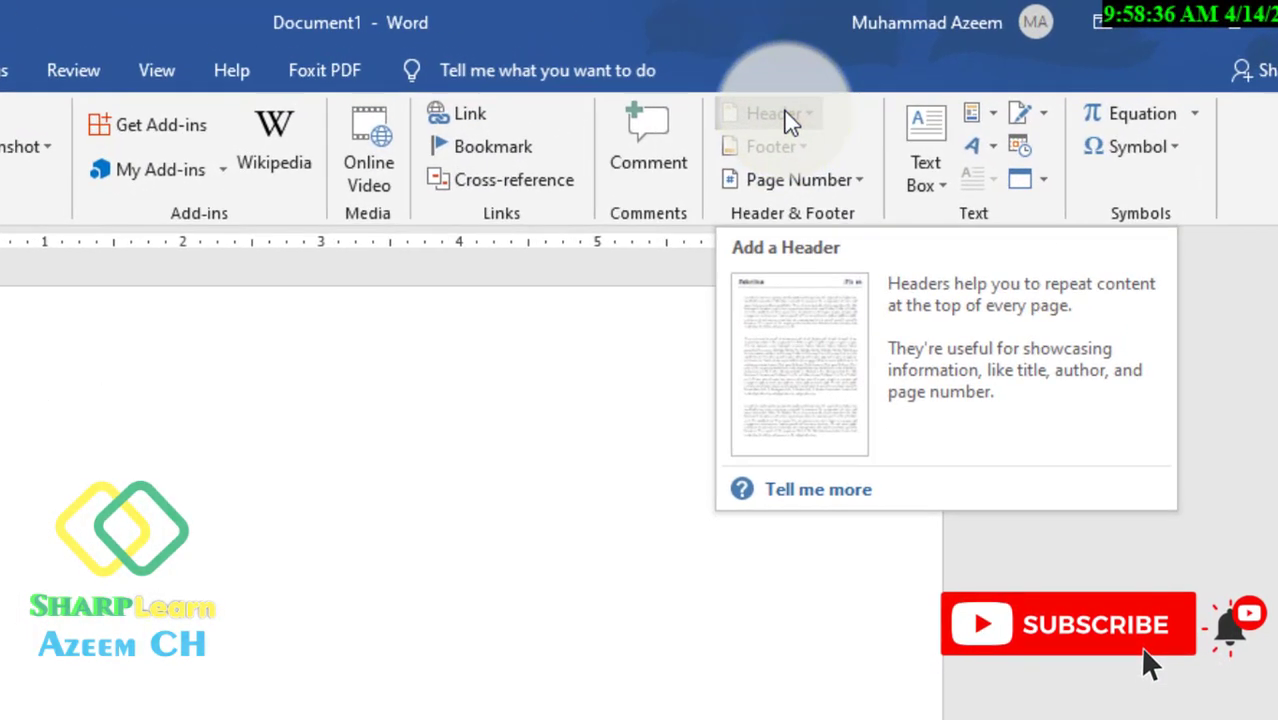
left_click(785, 114)
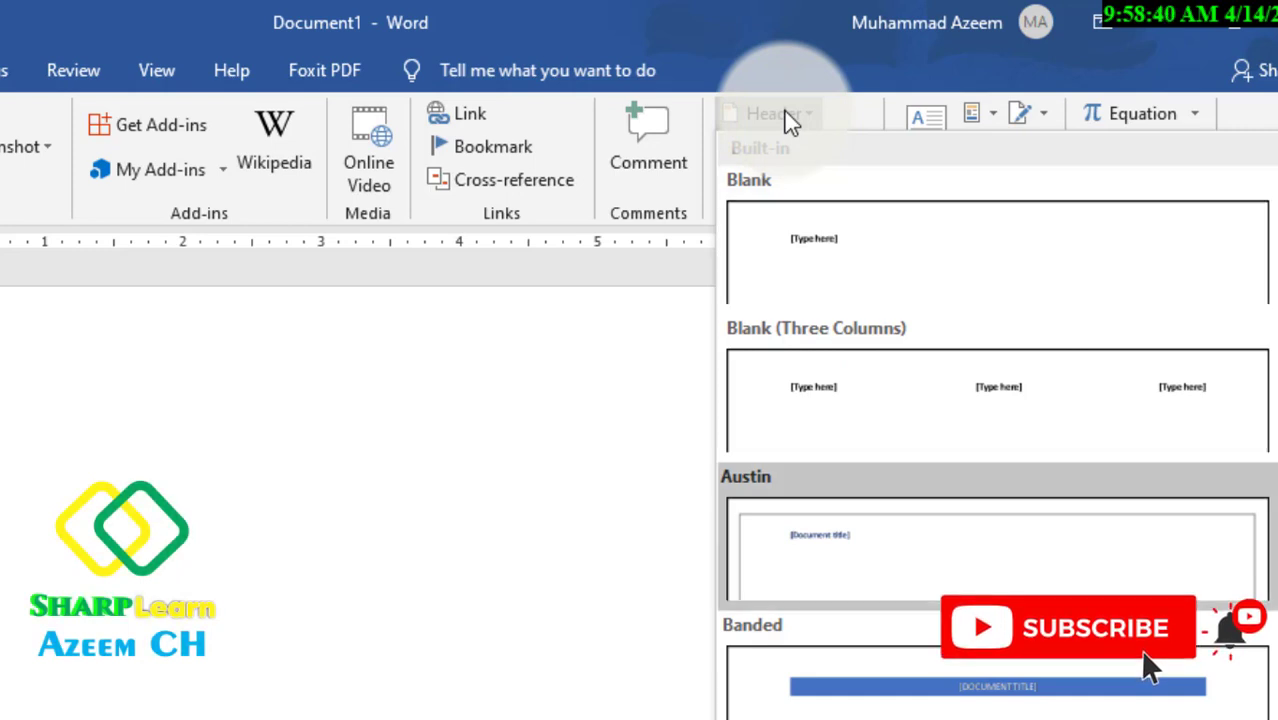
scroll(890, 553, "down", 3)
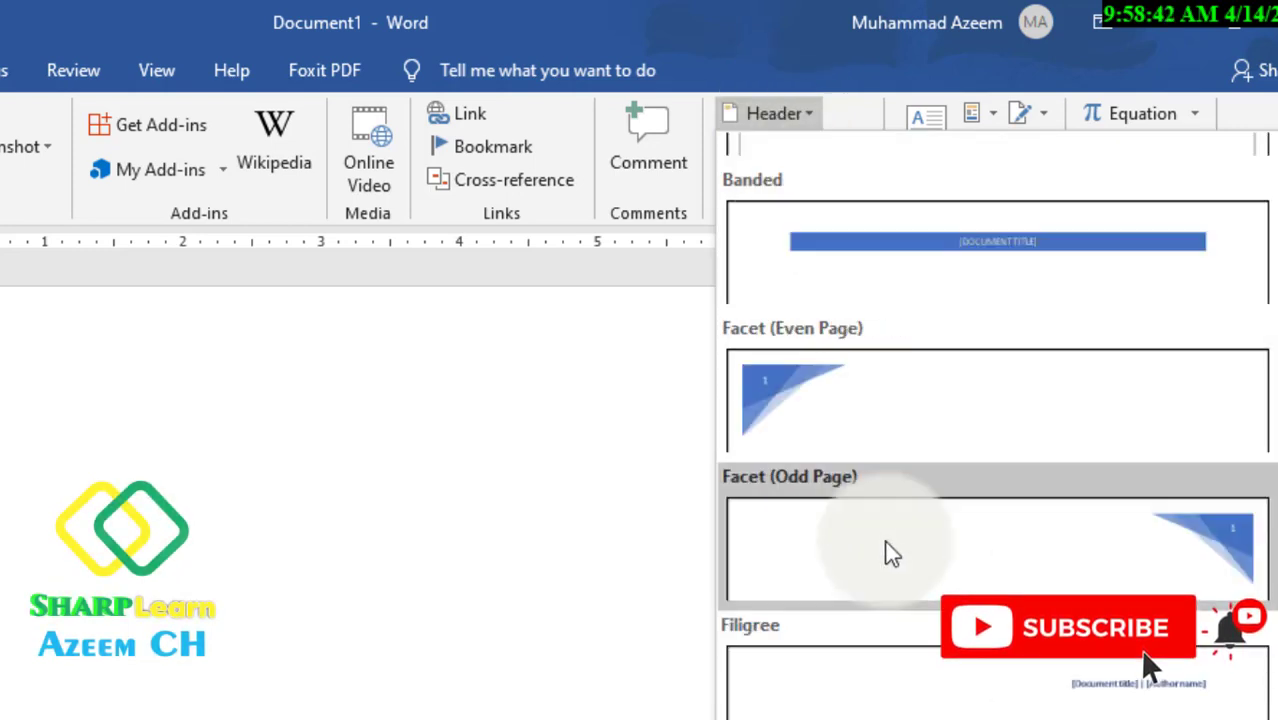
scroll(890, 560, "down", 3)
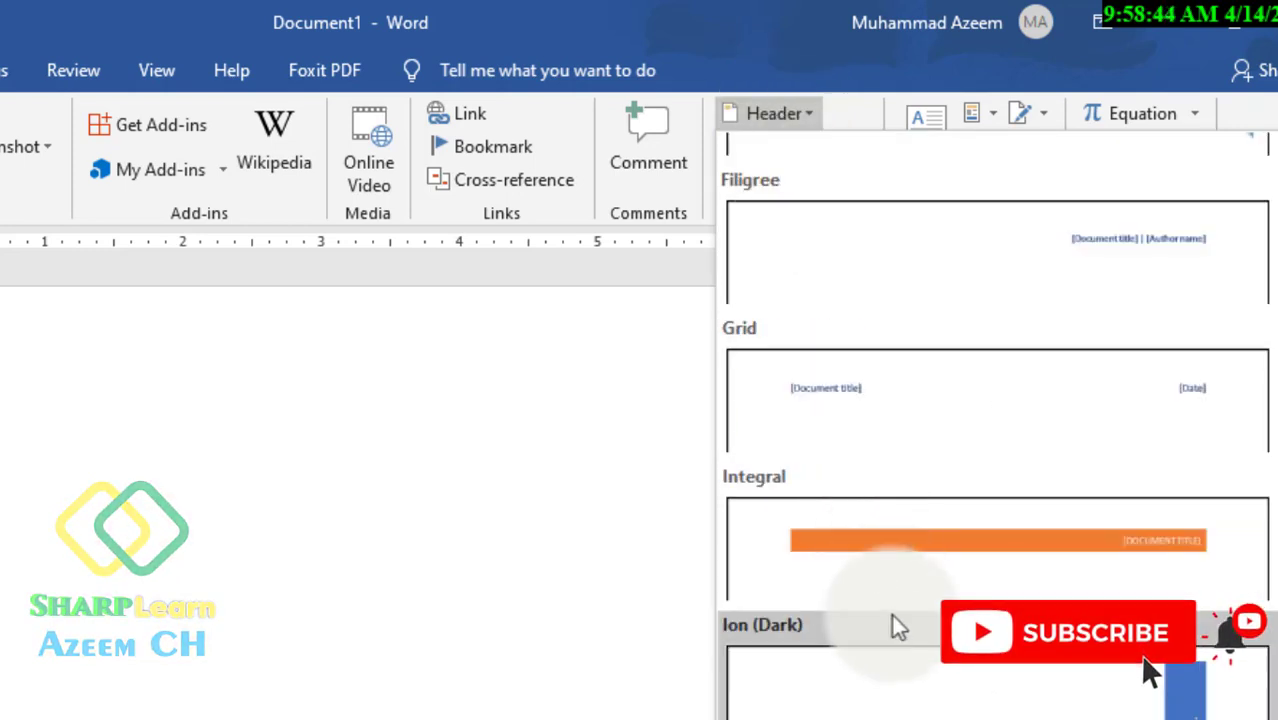
scroll(898, 630, "down", 3)
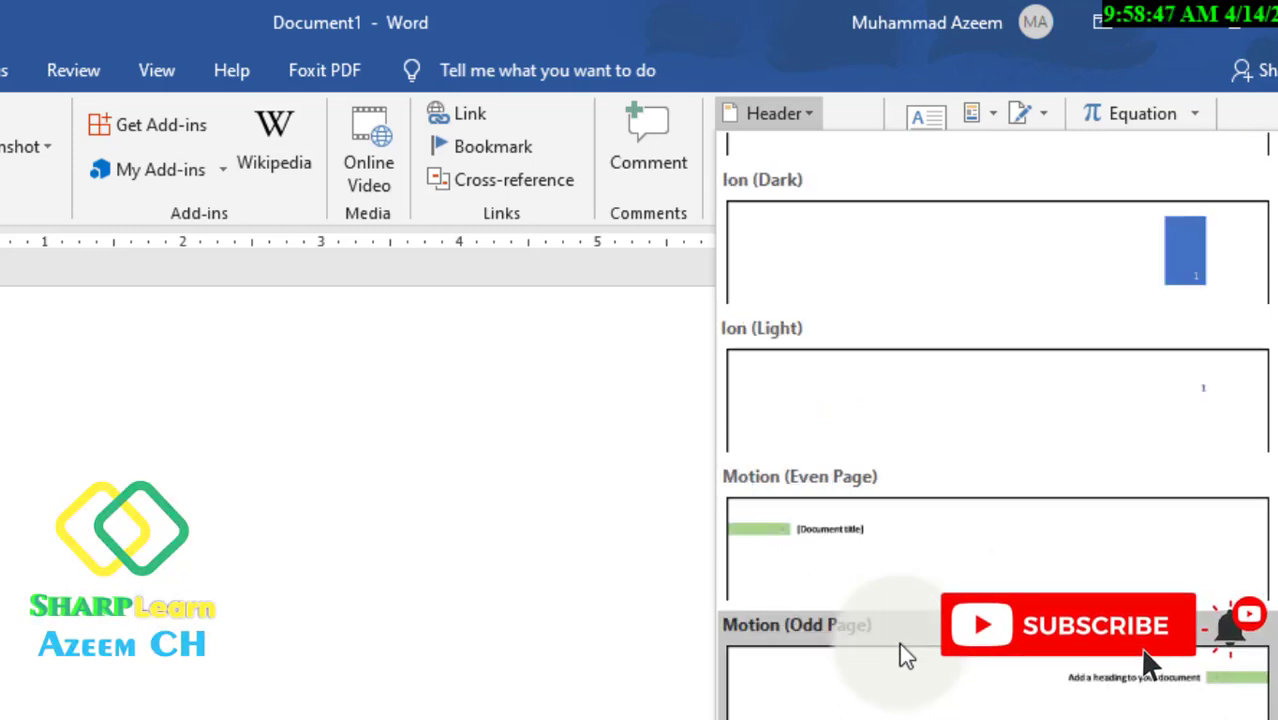
scroll(905, 655, "down", 5)
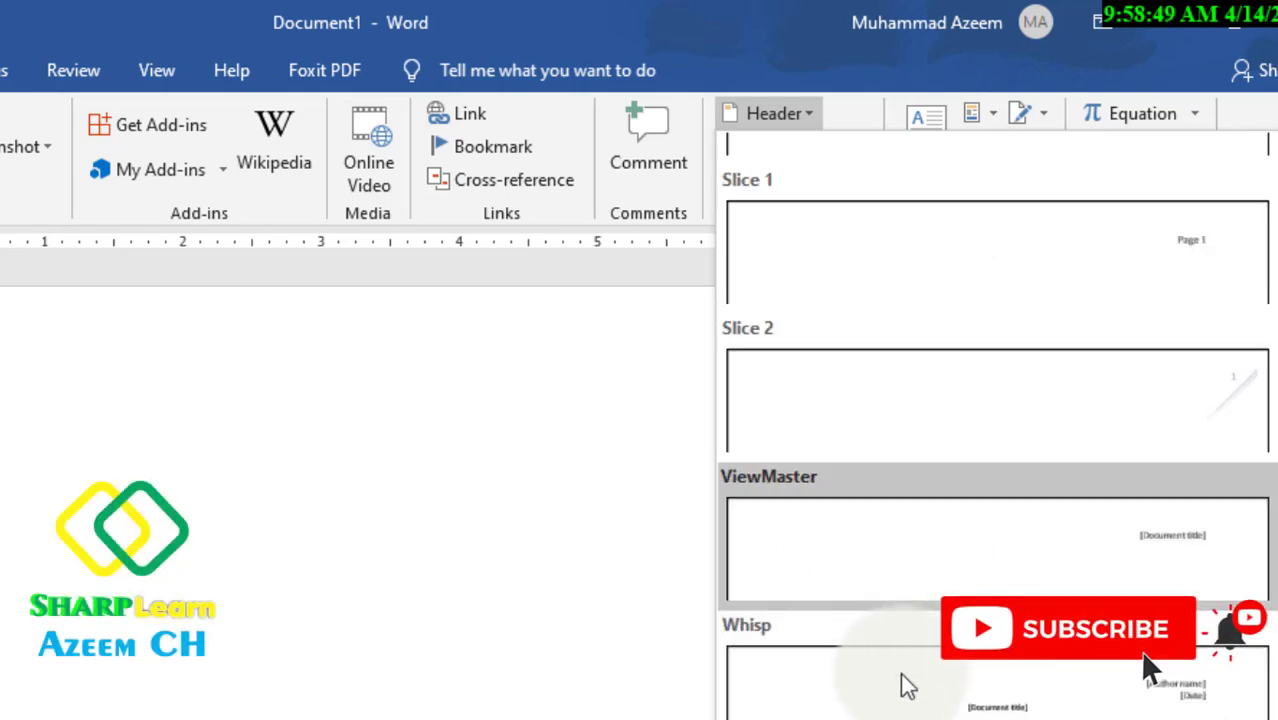
scroll(907, 685, "up", 5)
scroll(907, 685, "up", 10)
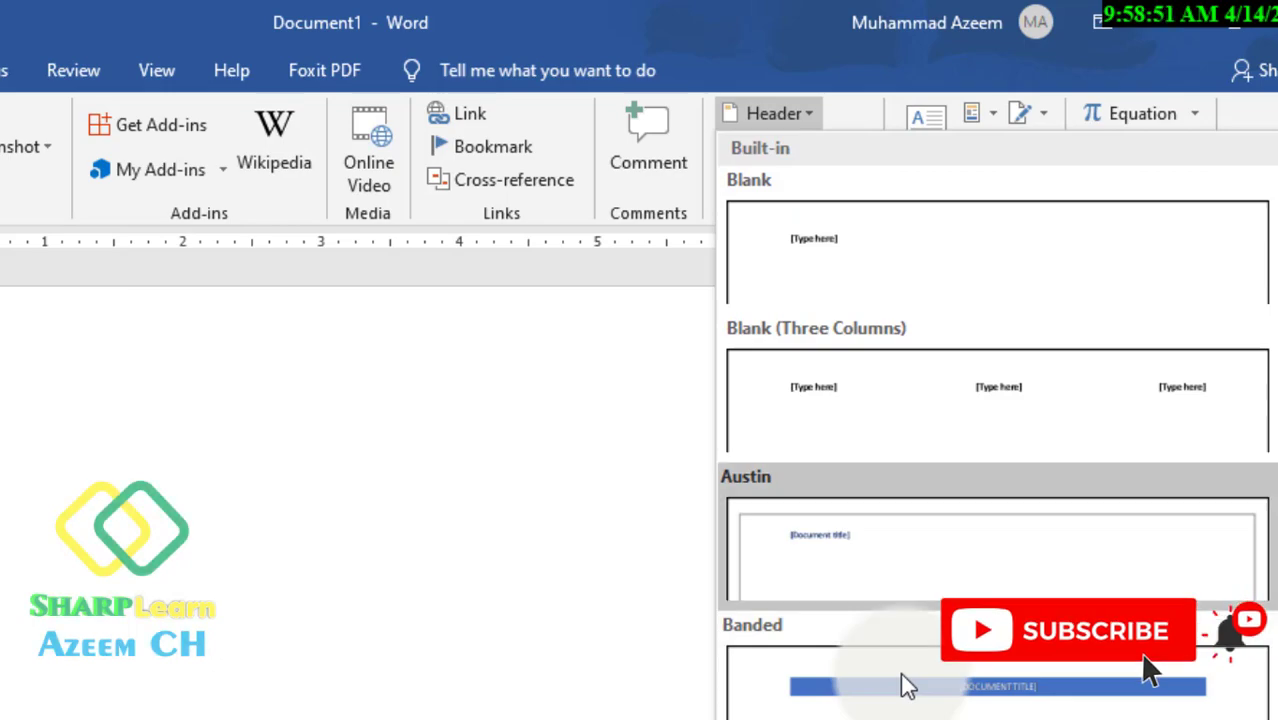
left_click(206, 378)
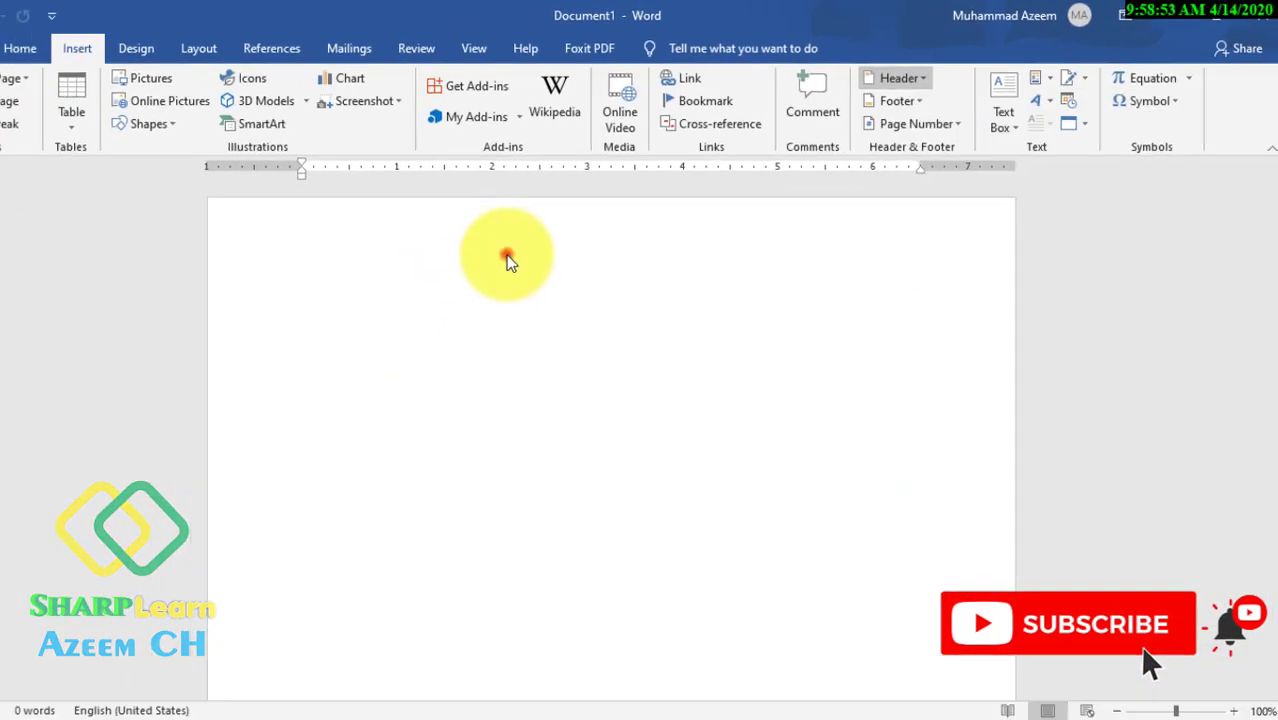
- Type 'Sharp Learn' into the page header and select the line for formatting
double_click(440, 232)
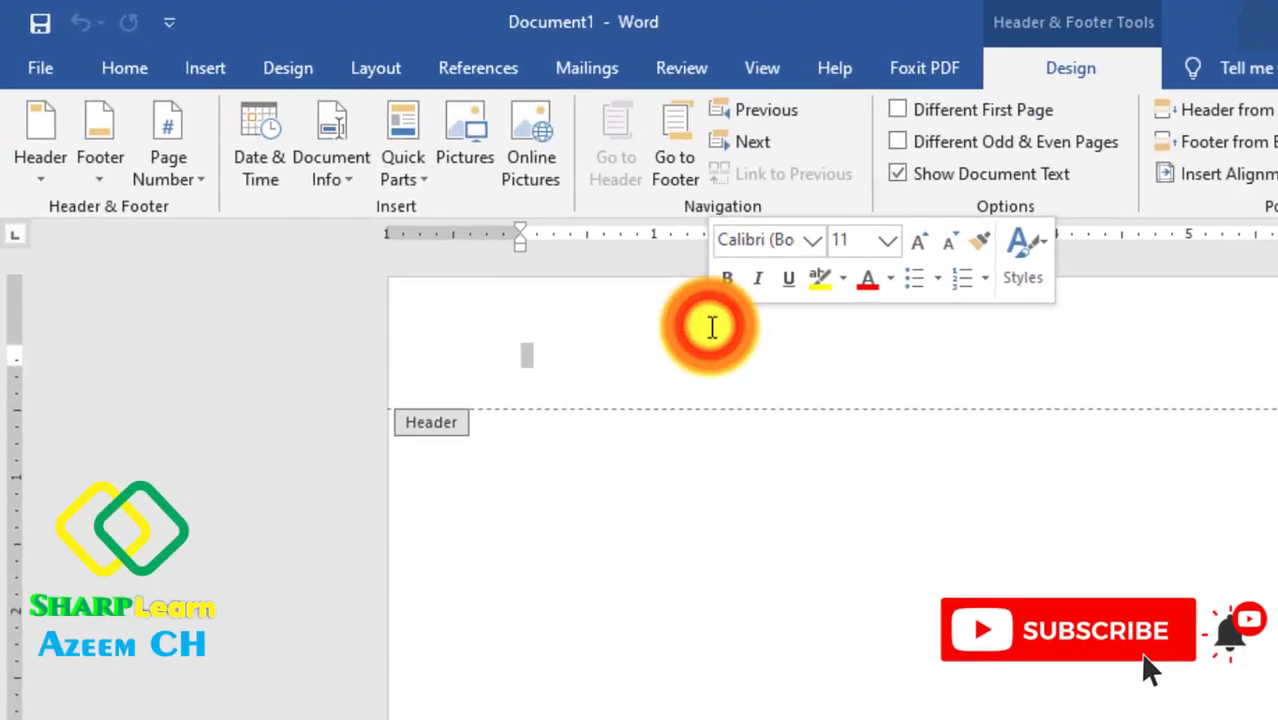
left_click(712, 327)
type("Sha")
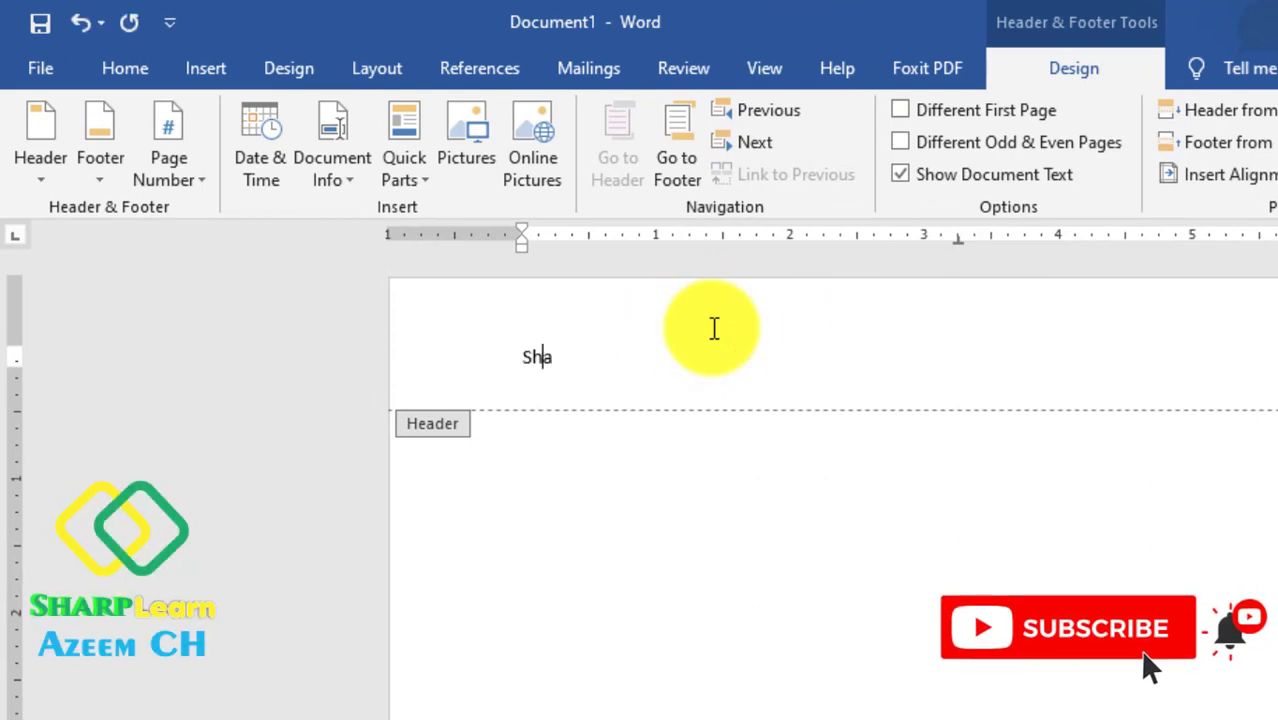
type("rp Learn")
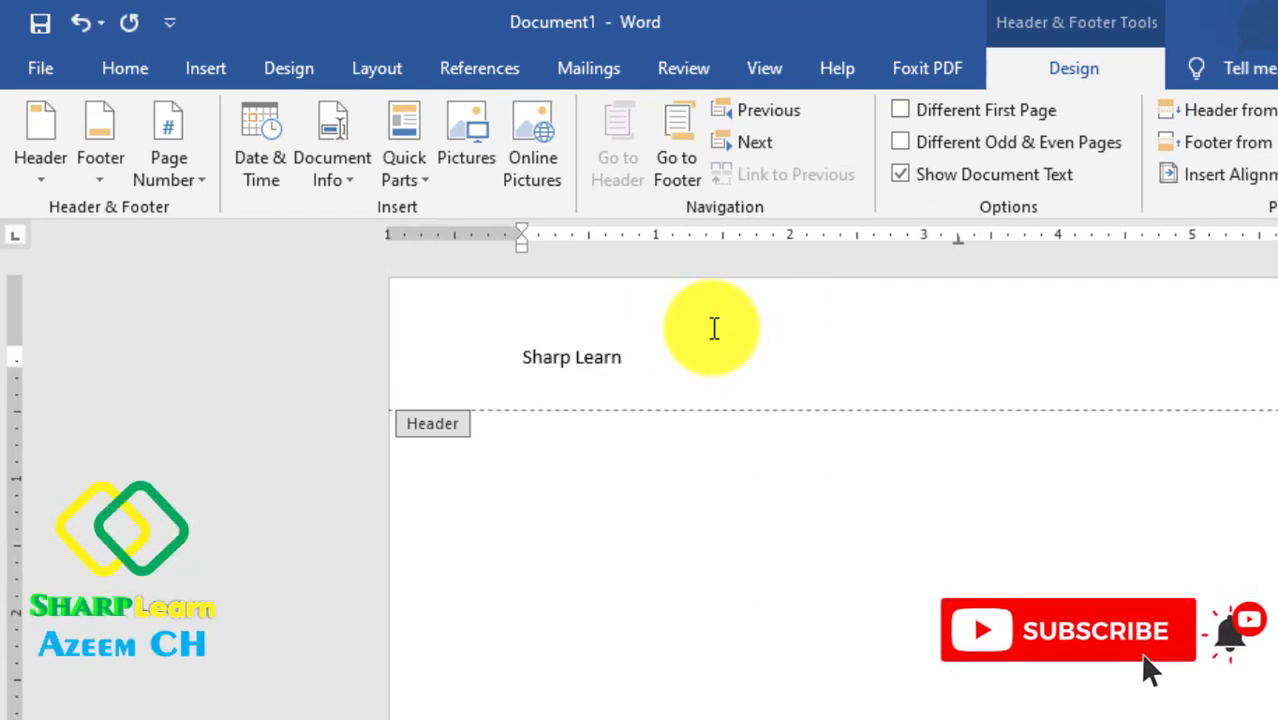
triple_click(714, 327)
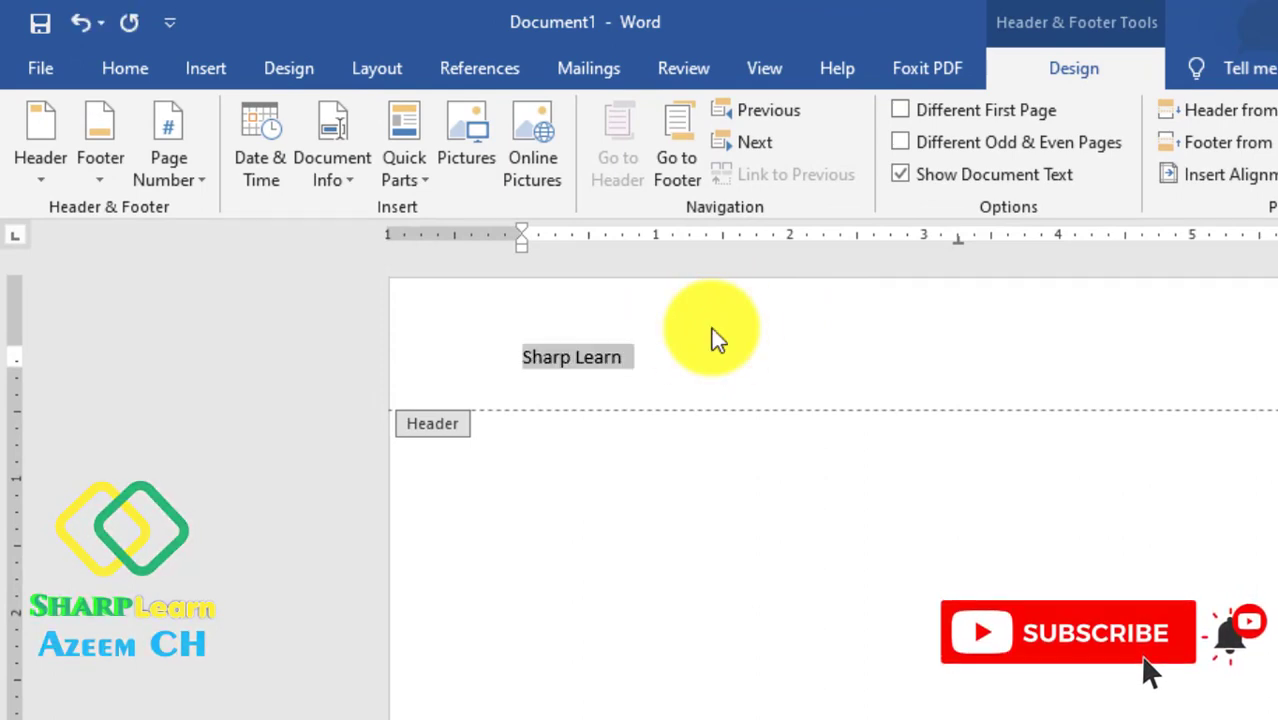
left_click(150, 70)
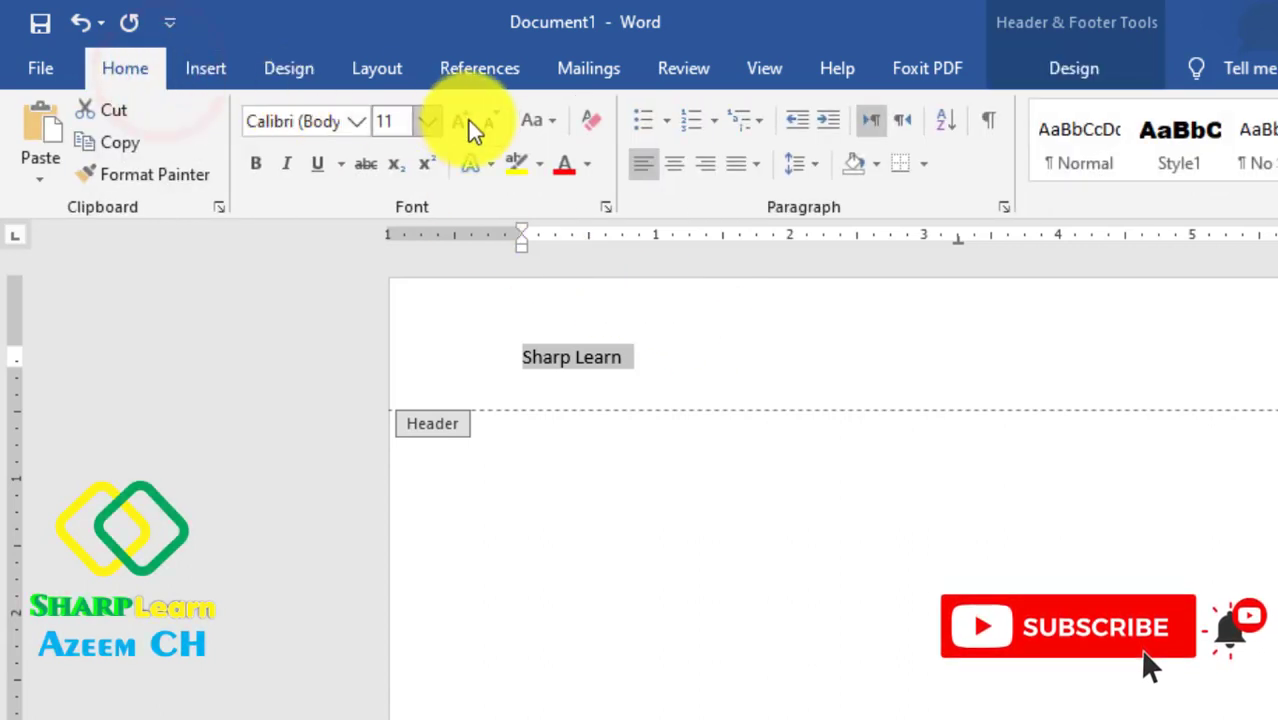
- Enlarge the Sharp Learn header text to 48 pt and centre it
left_click(468, 122)
left_click(468, 122)
left_click(468, 122)
left_click(468, 122)
left_click(468, 122)
left_click(468, 122)
left_click(468, 122)
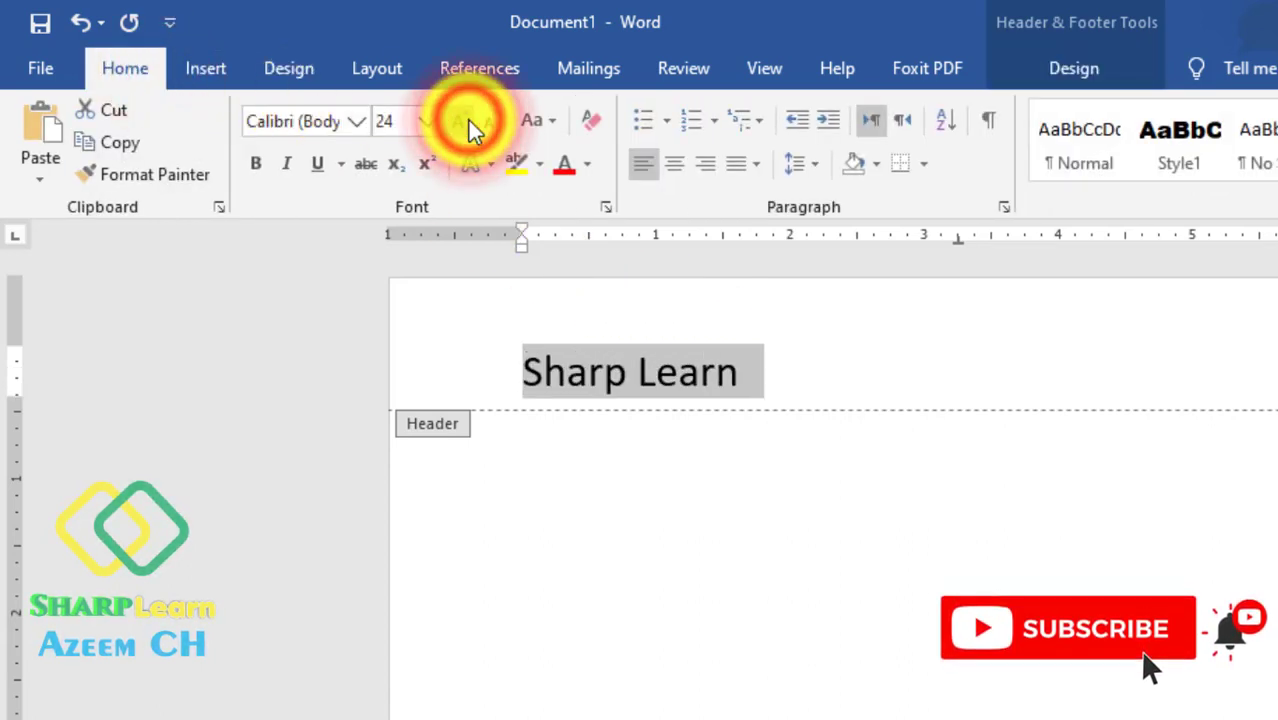
left_click(468, 122)
left_click(676, 163)
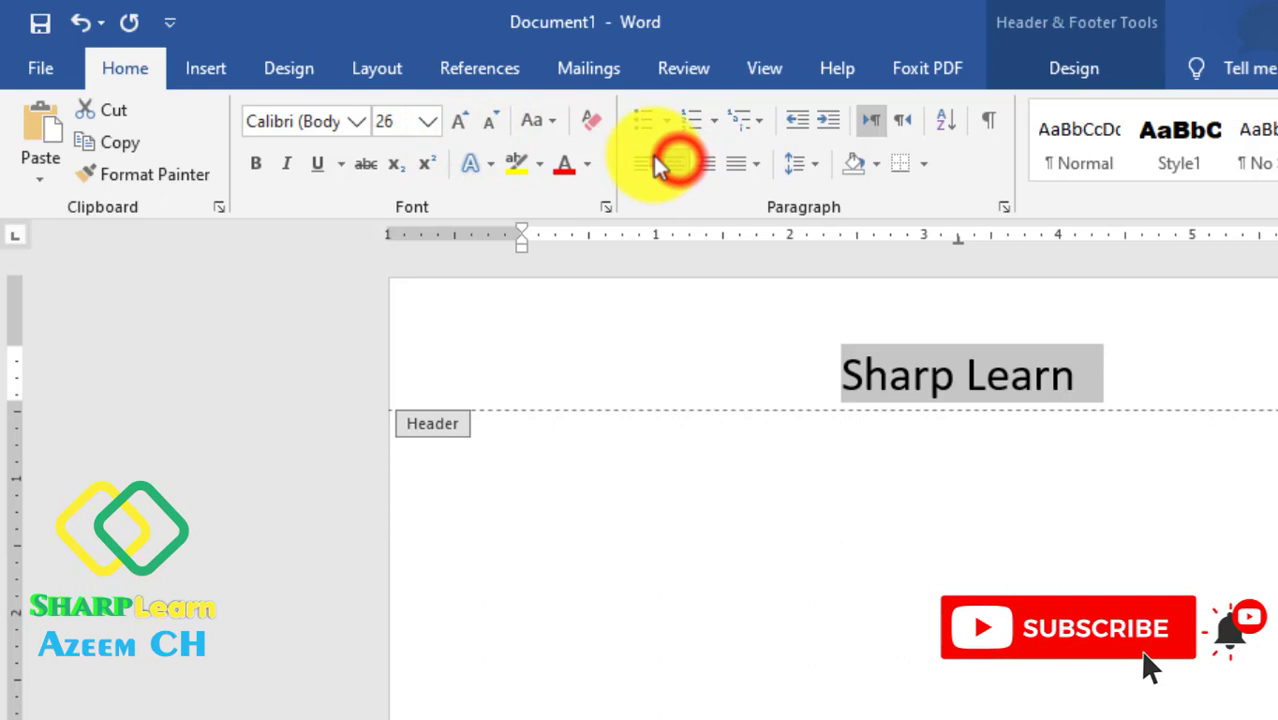
left_click(463, 123)
left_click(463, 123)
left_click(463, 123)
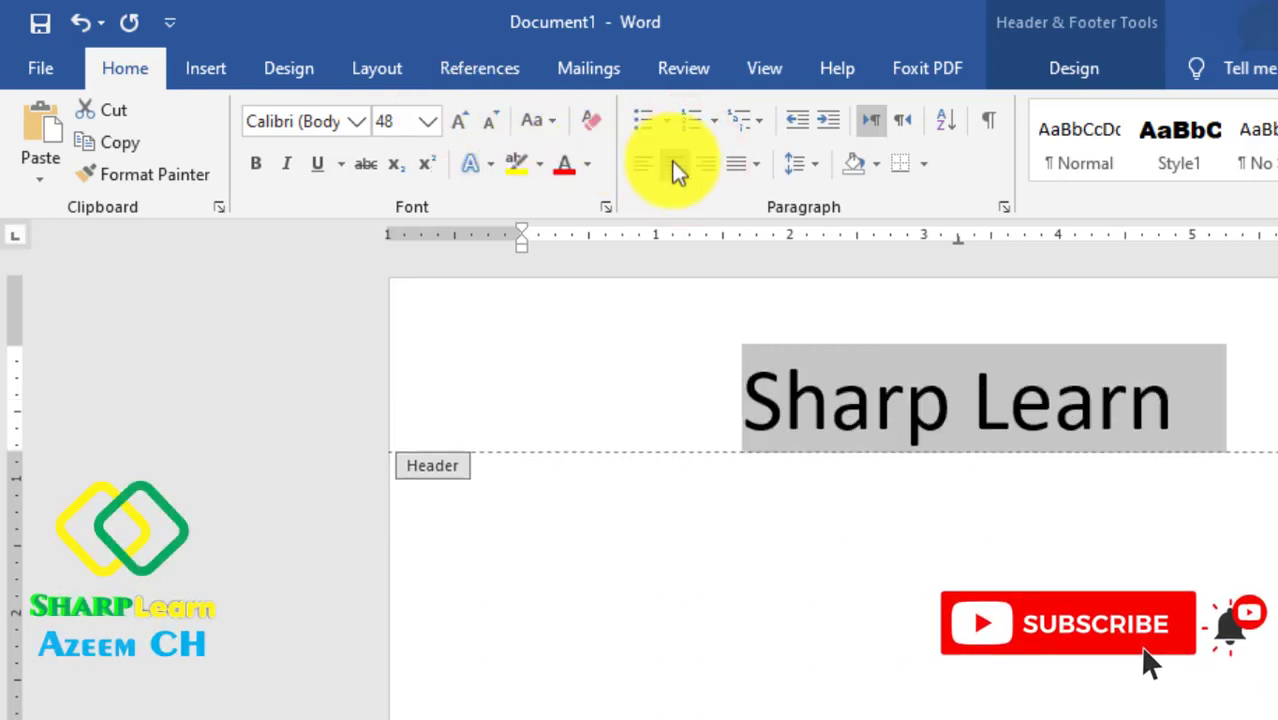
- Drag the top margin up the vertical ruler to shrink the header area
left_click(753, 319)
triple_click(816, 415)
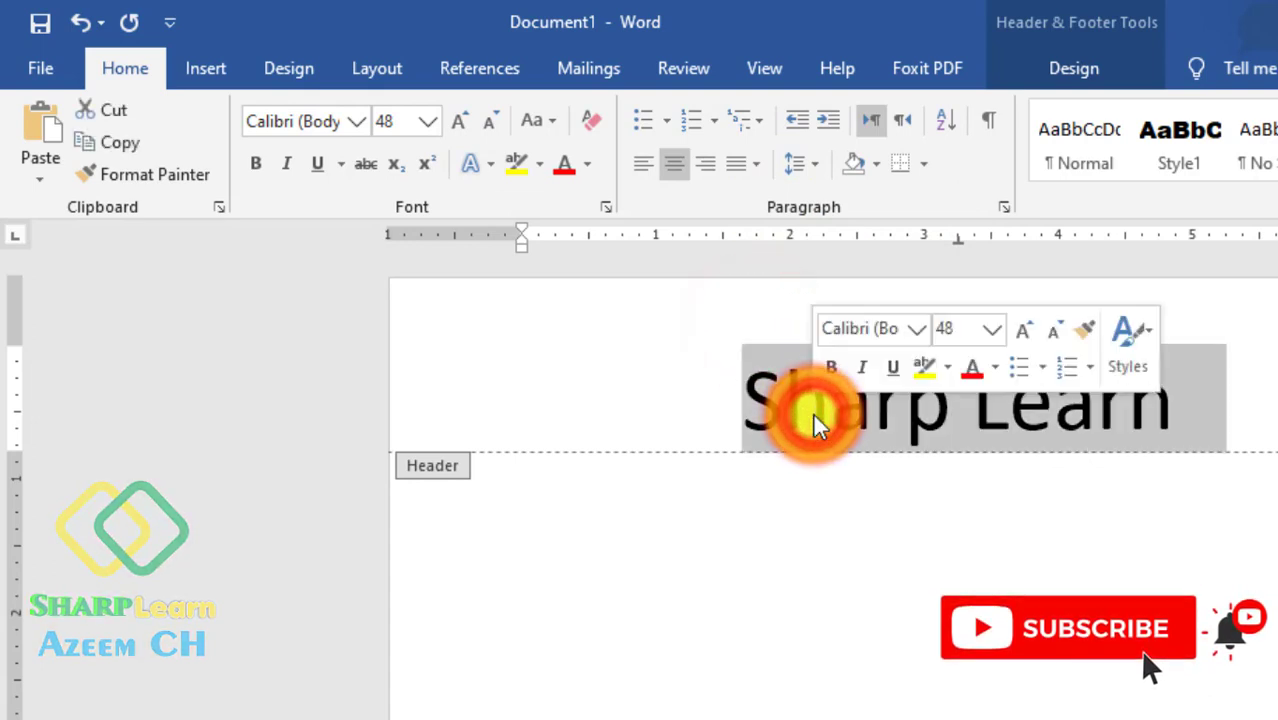
left_click_drag(16, 346, 18, 275)
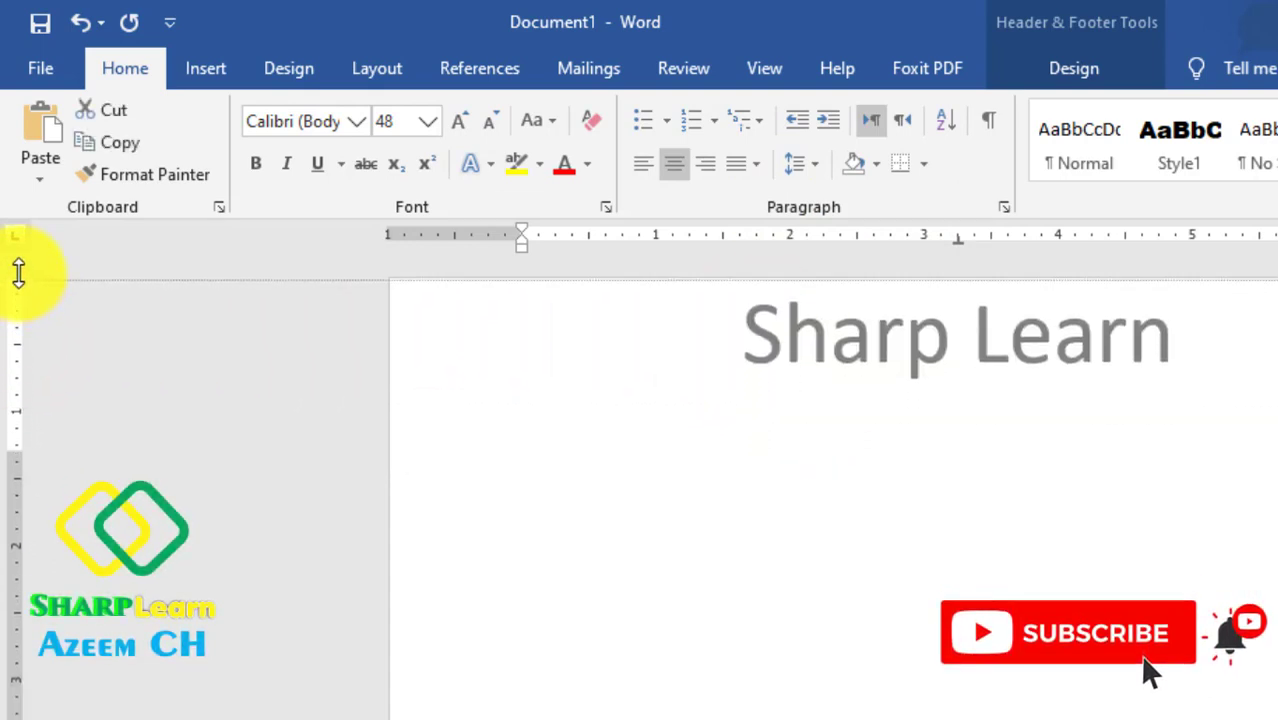
double_click(848, 337)
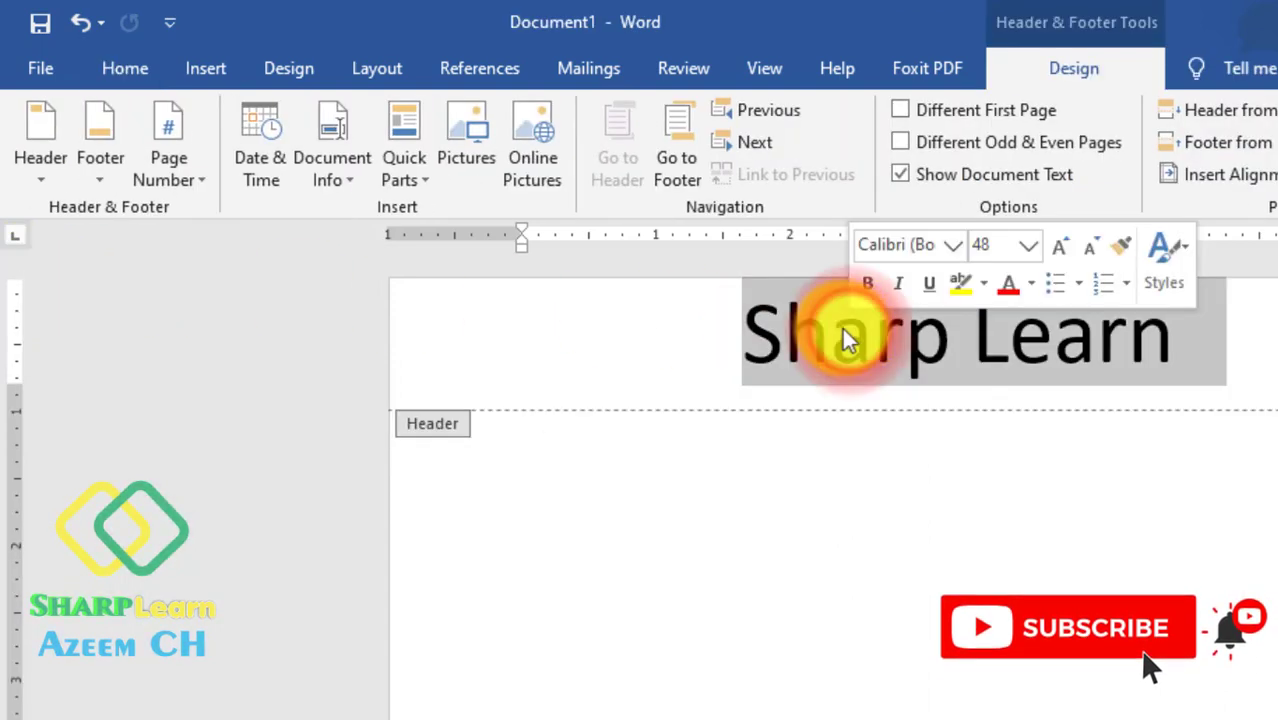
left_click(128, 70)
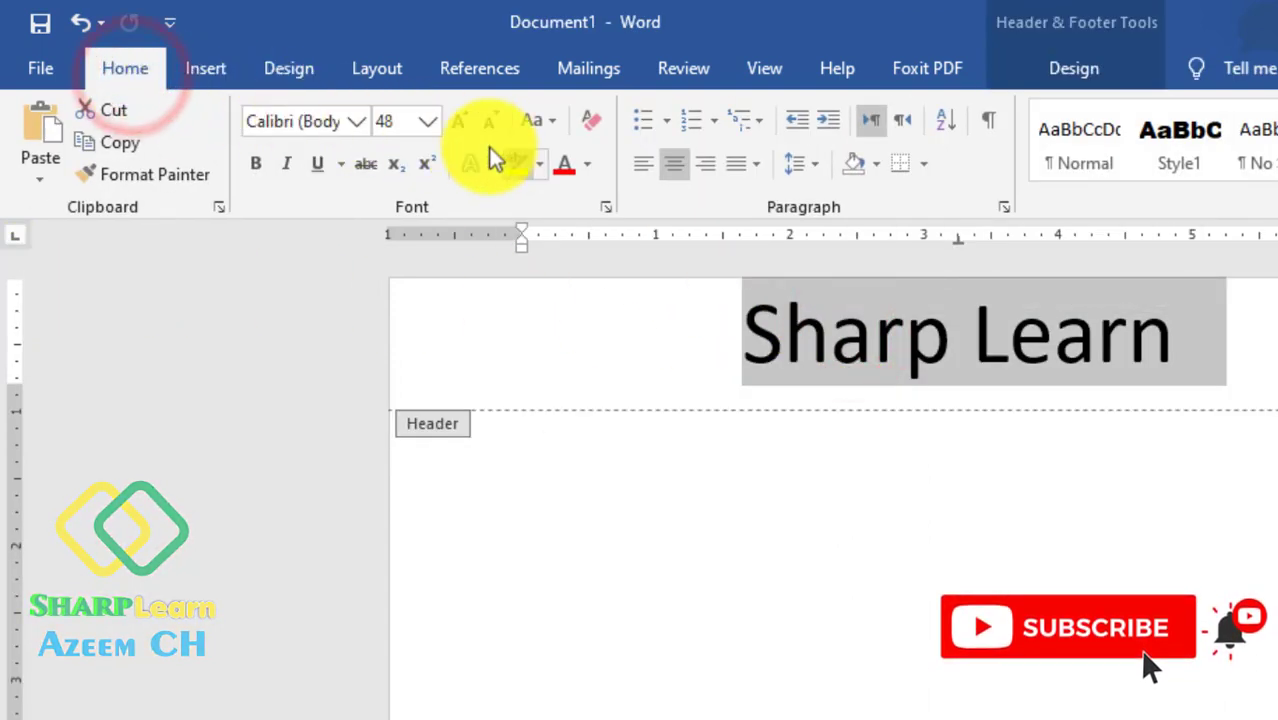
- Try a yellow font colour and browse the Text Effects gallery without choosing gold
left_click(587, 163)
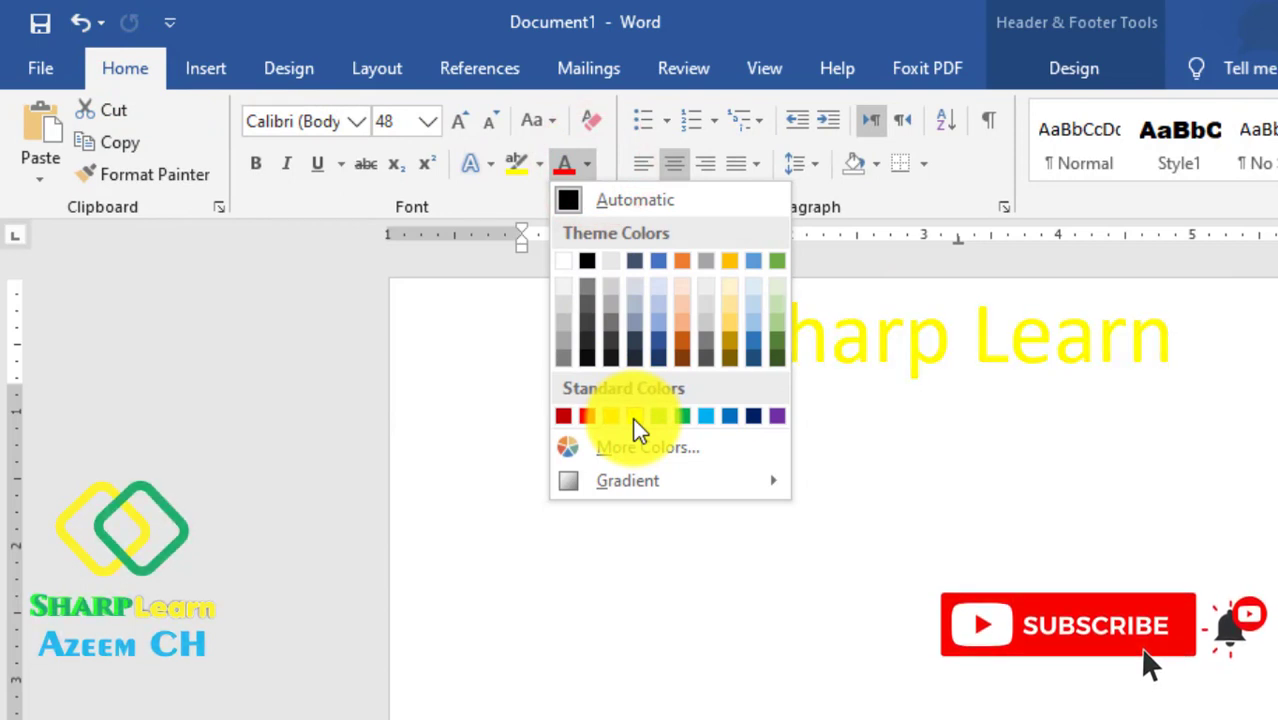
left_click(636, 421)
left_click(490, 170)
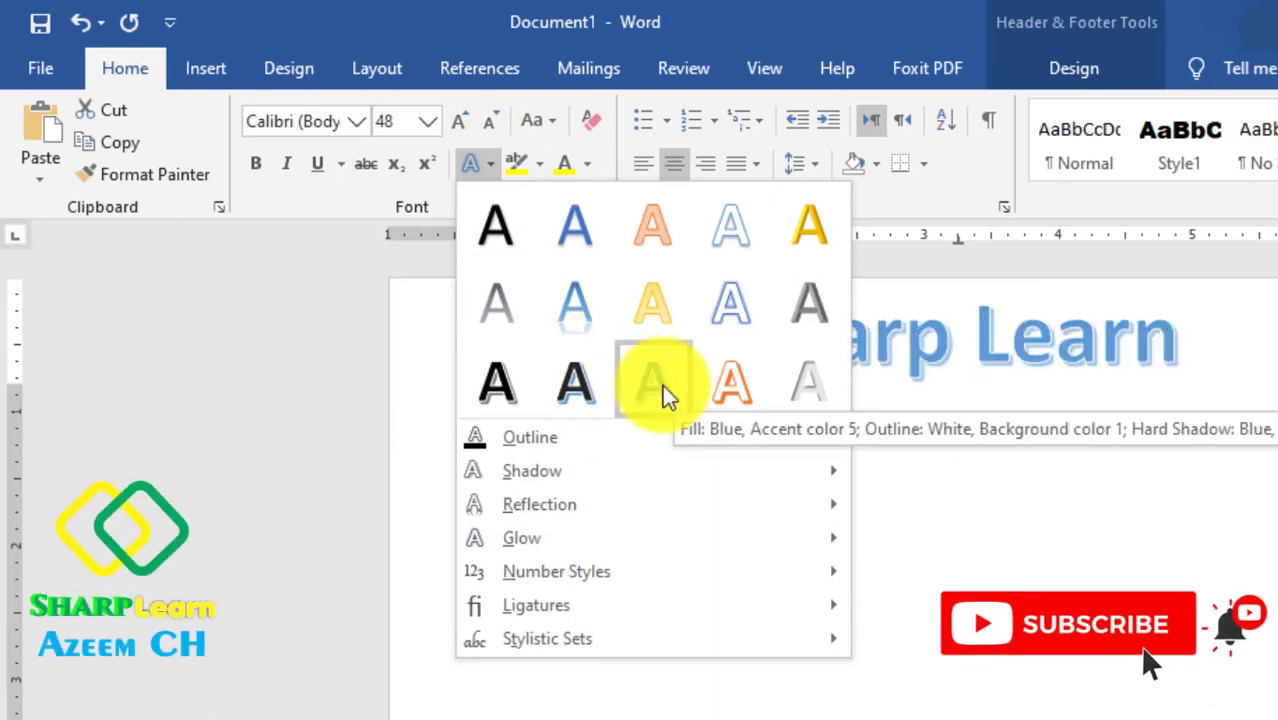
key("Escape")
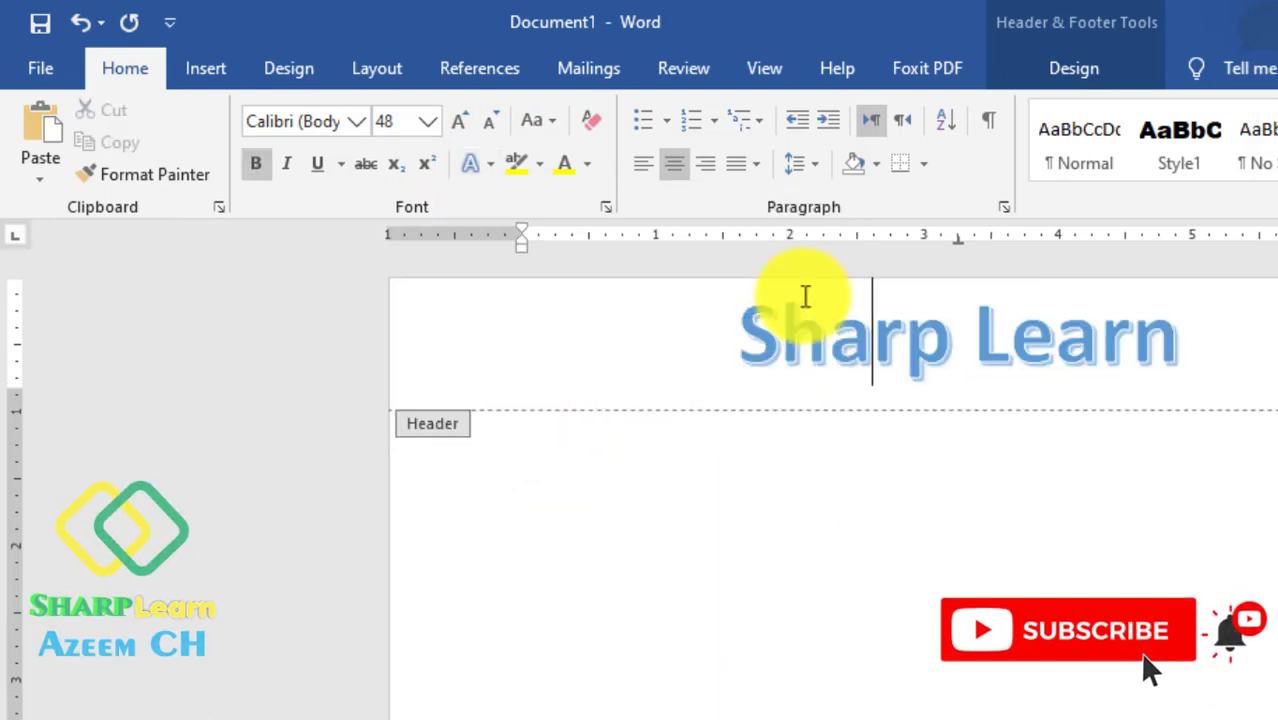
- Give the Sharp Learn header a blue shadowed text effect, keeping it centred at 48 pt
triple_click(848, 345)
left_click(893, 540)
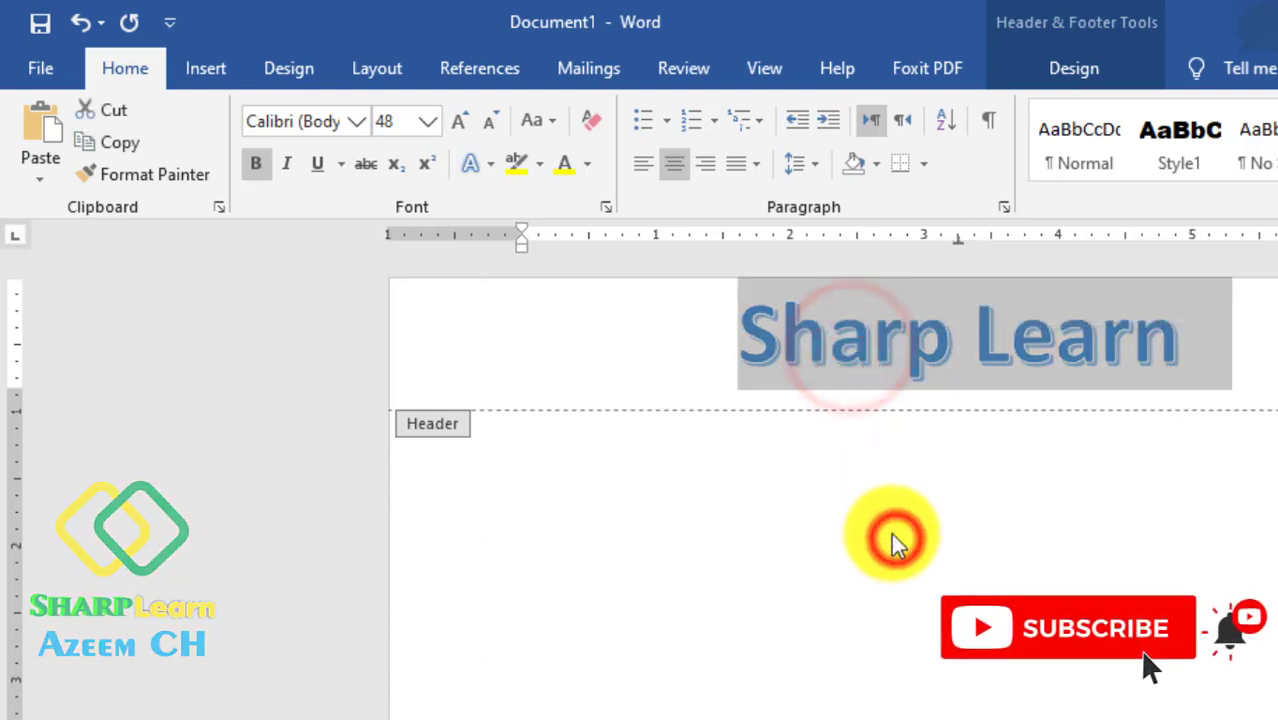
left_click(856, 492)
left_click(507, 512)
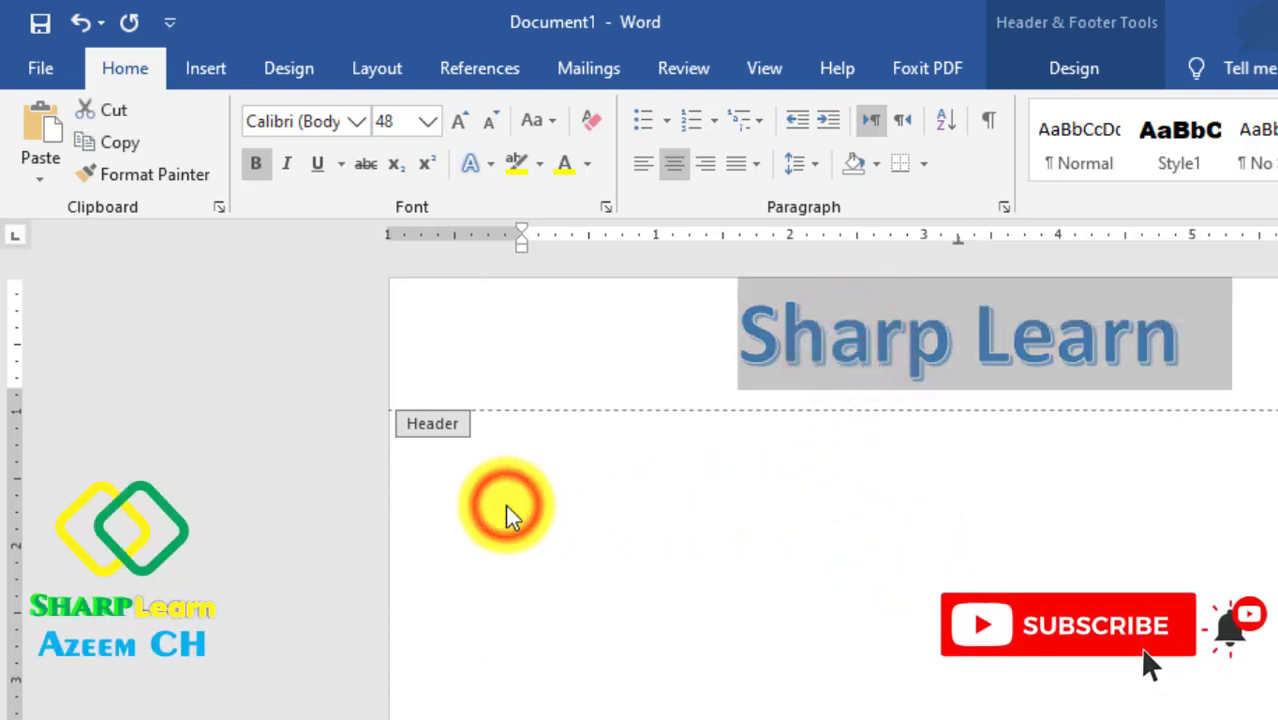
left_click(896, 350)
left_click(879, 560)
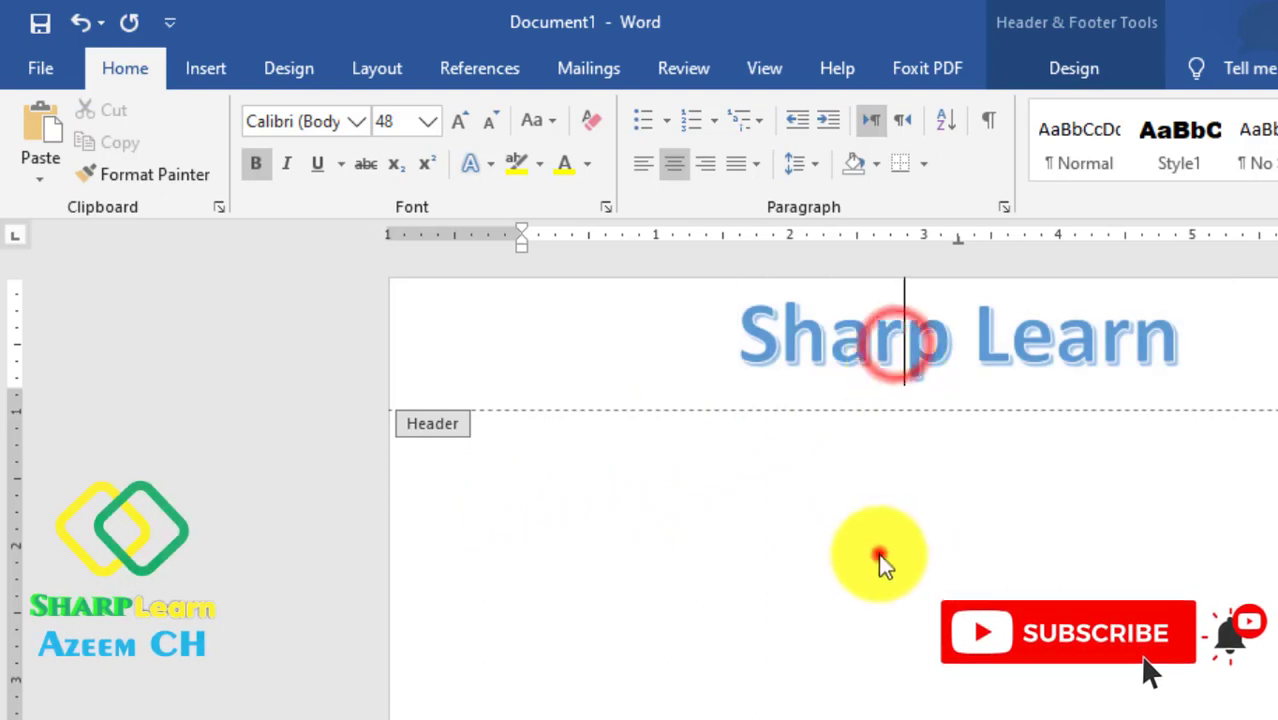
left_click(112, 85)
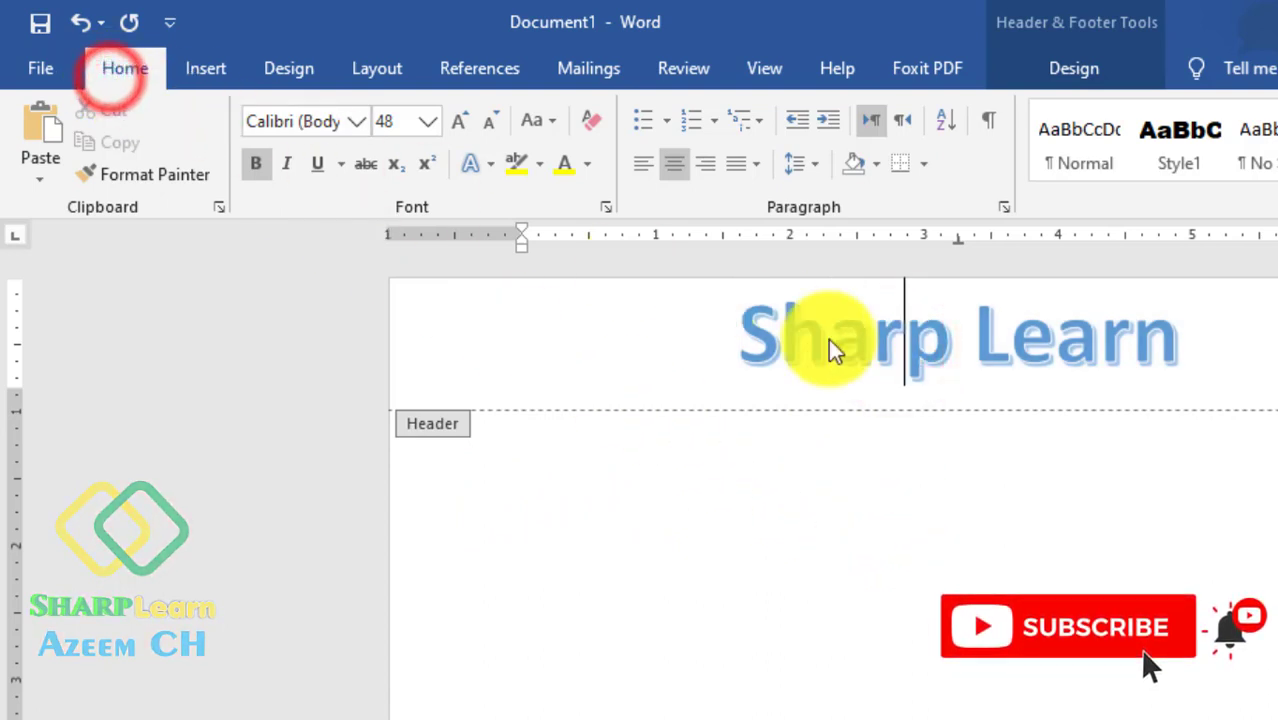
triple_click(890, 350)
left_click(878, 472)
double_click(753, 580)
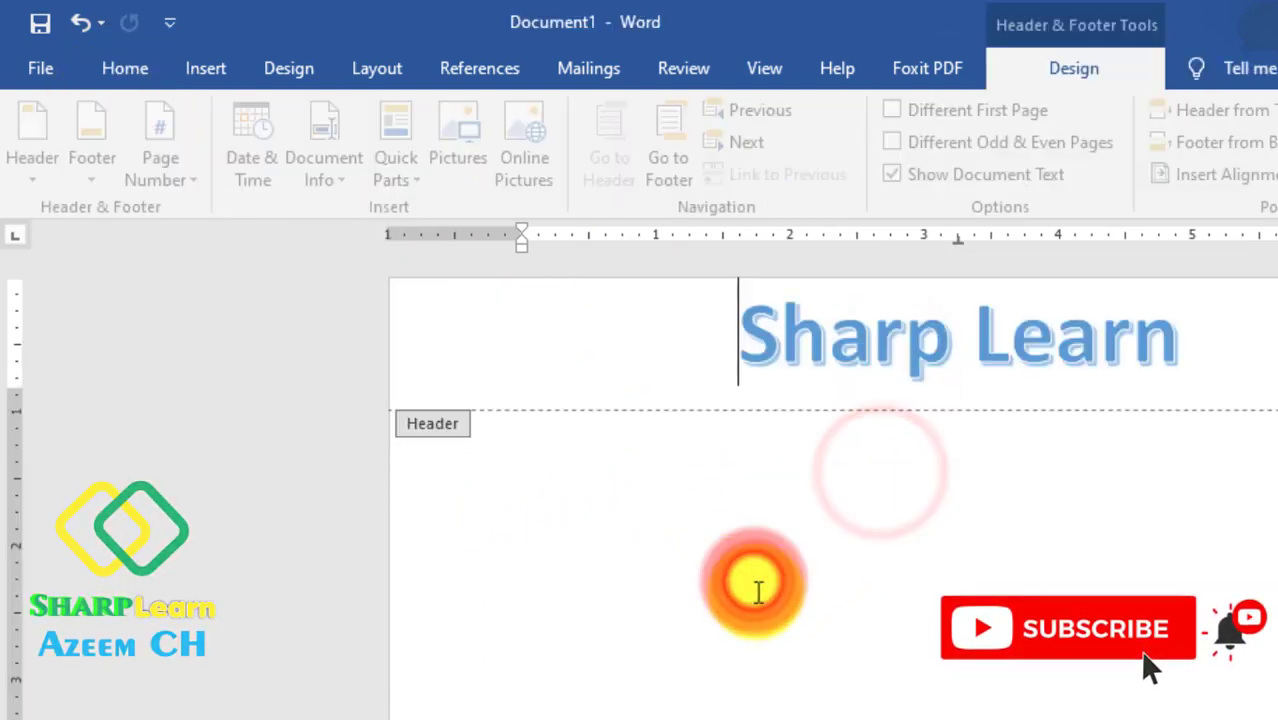
left_click(770, 668)
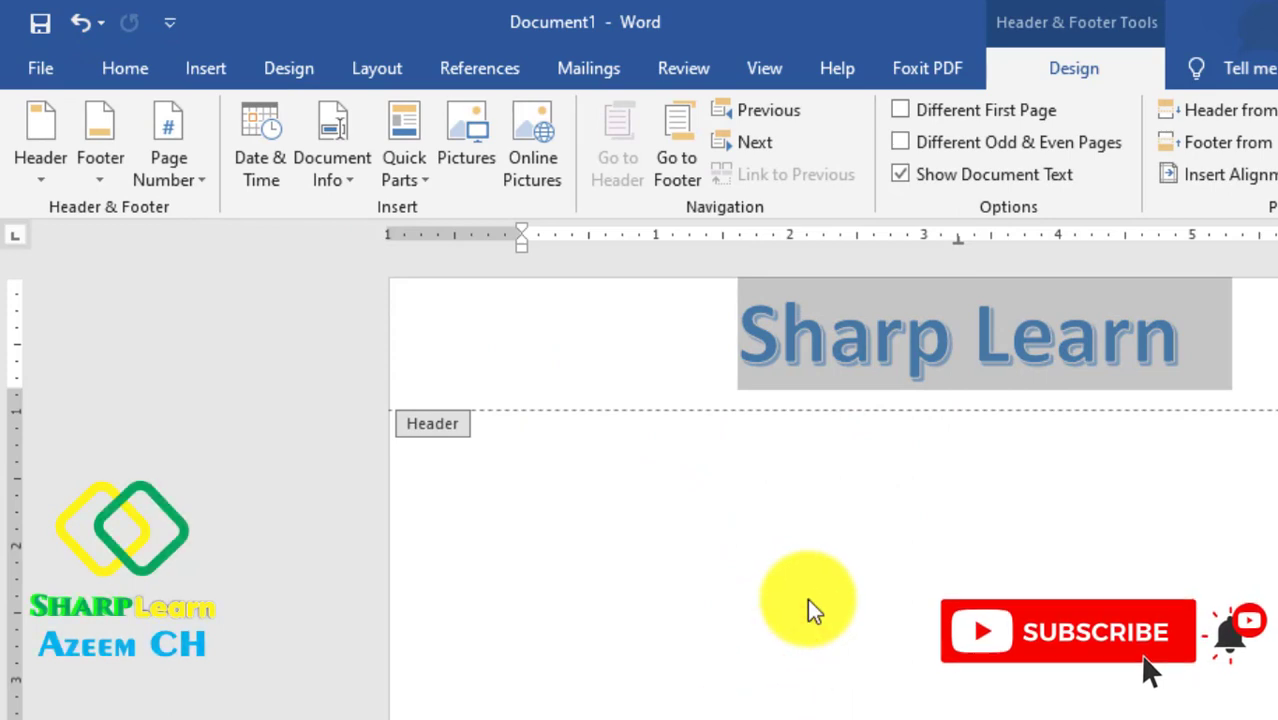
- Add blank lines so the document reaches page 2, which carries the Sharp Learn header
double_click(806, 655)
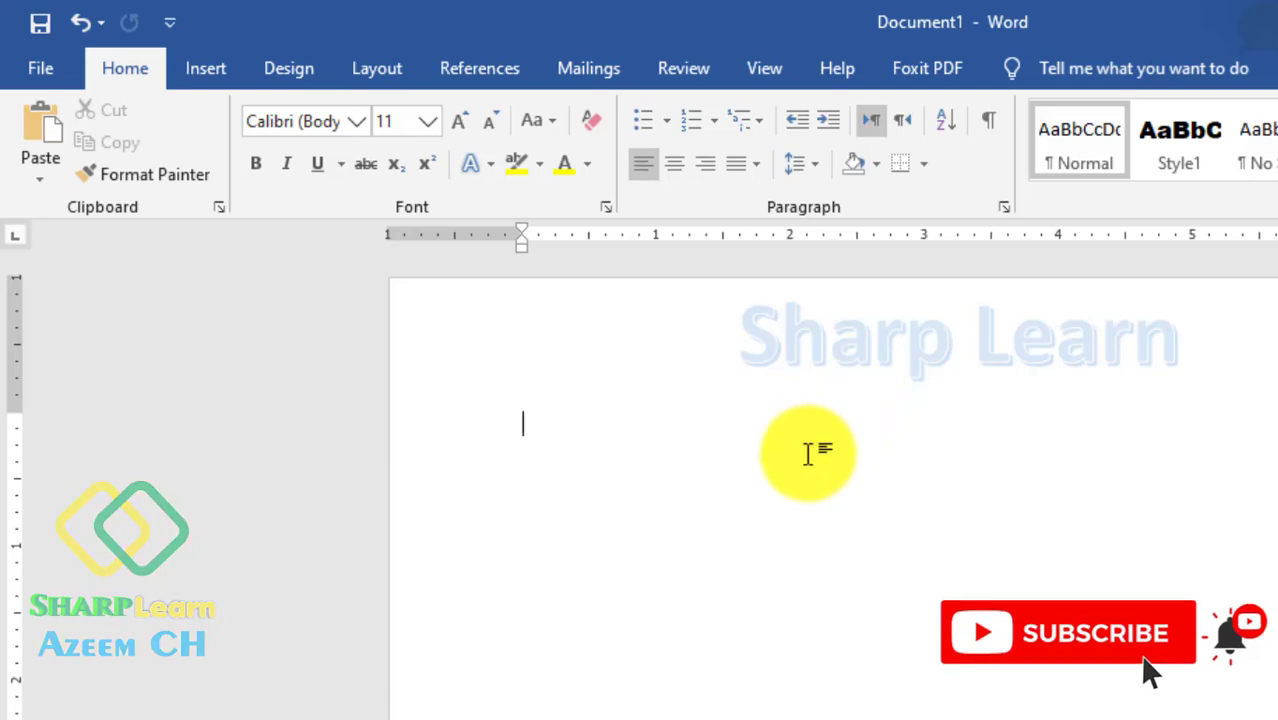
scroll(810, 453, "down", 5)
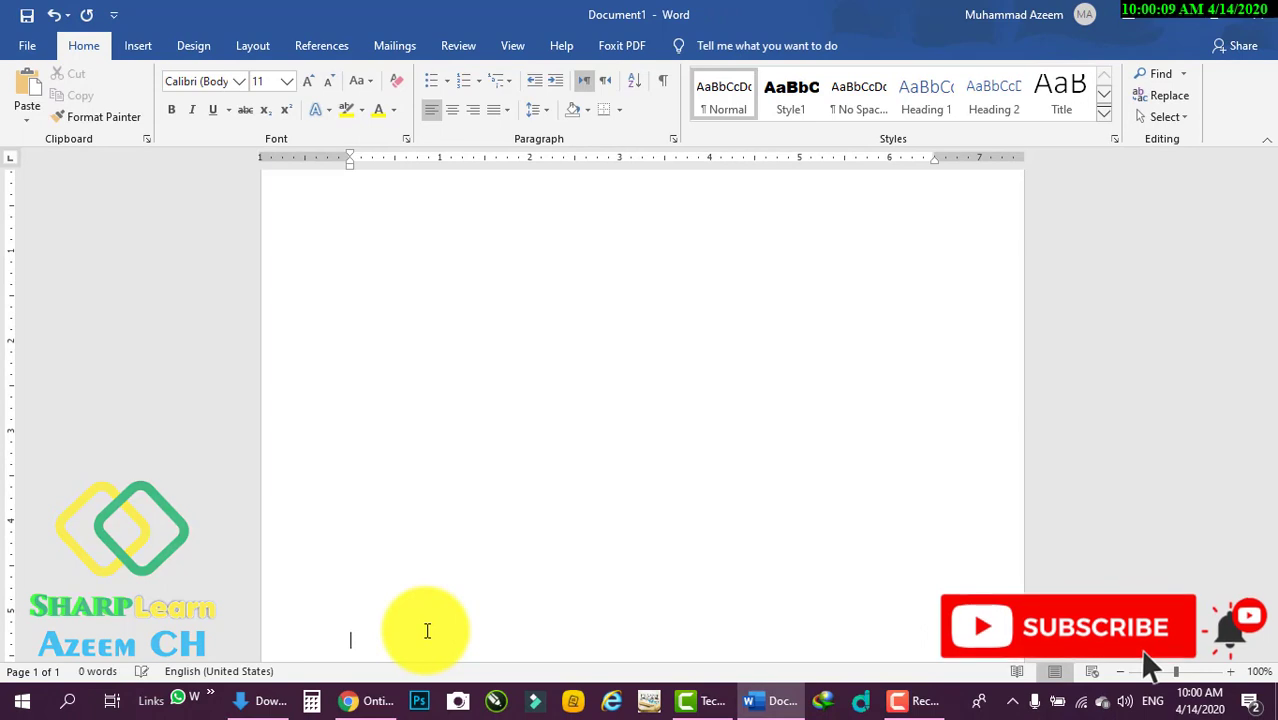
key("Return")
key("Return")
key("Return")
key("Return")
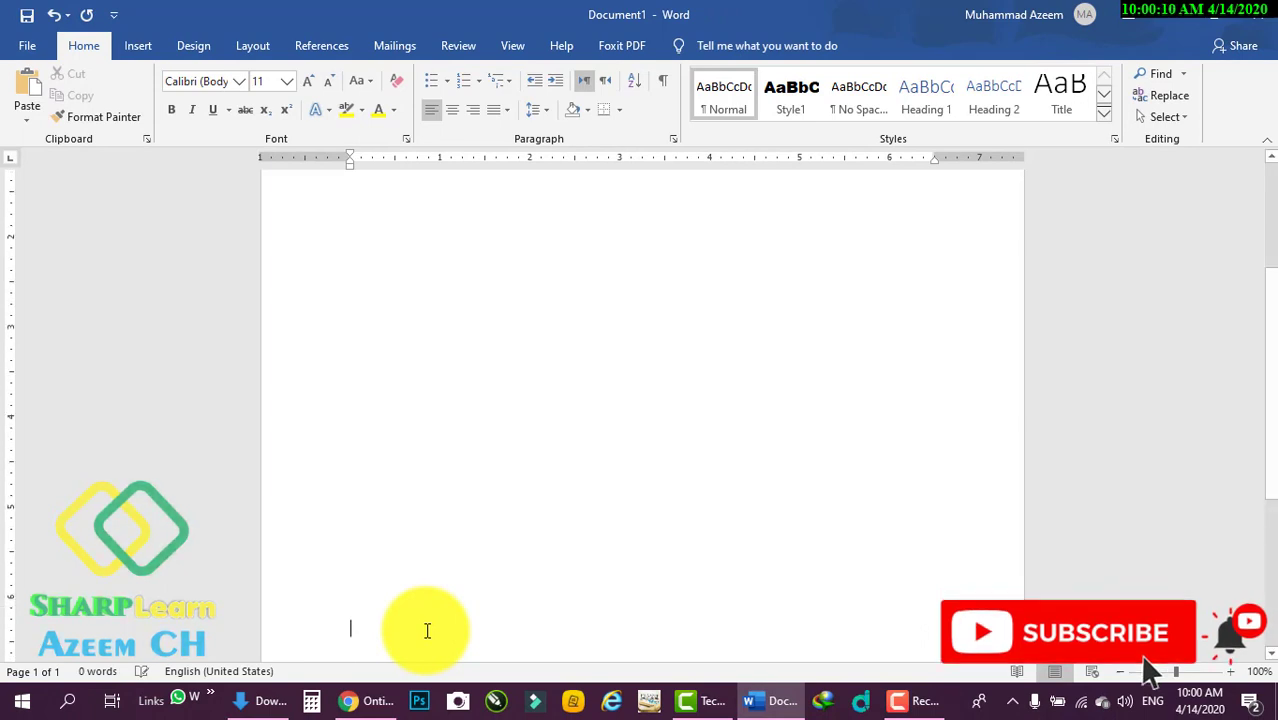
key("Return")
key("Return")
key("Return")
key("Return")
key("Return")
key("Return")
key("Return")
key("Return")
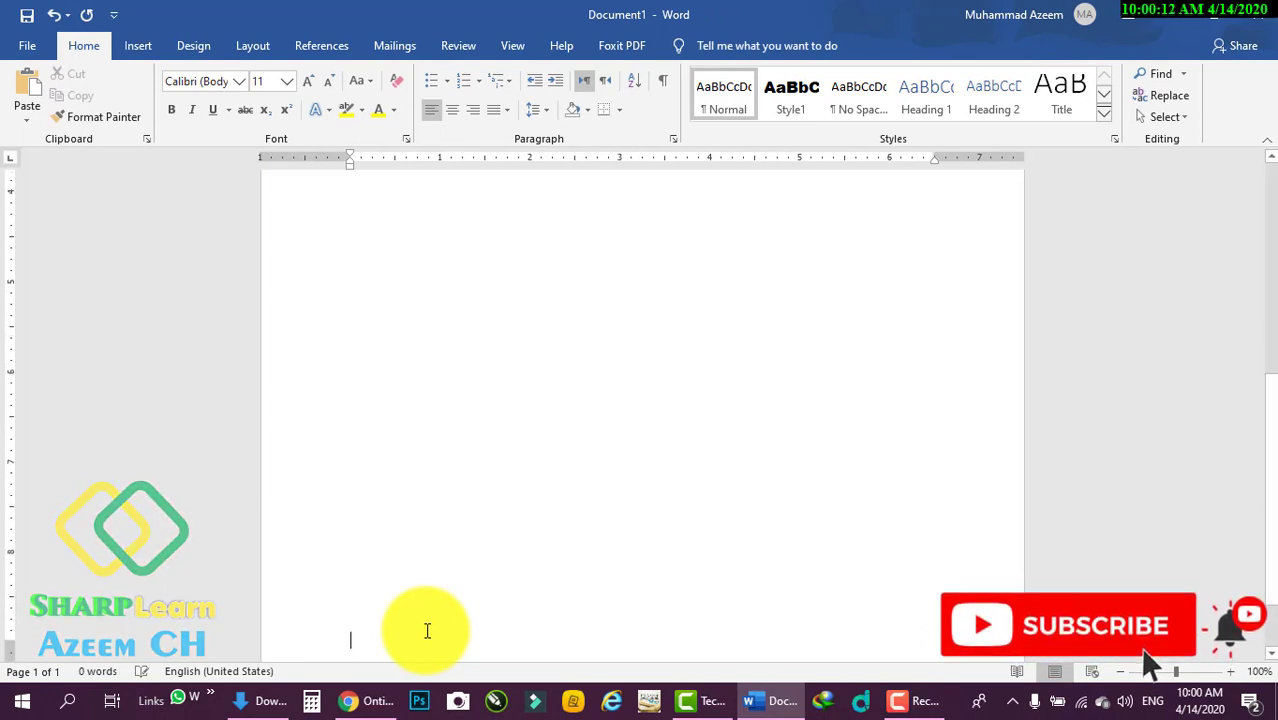
key("Return")
key("Return")
key("Return")
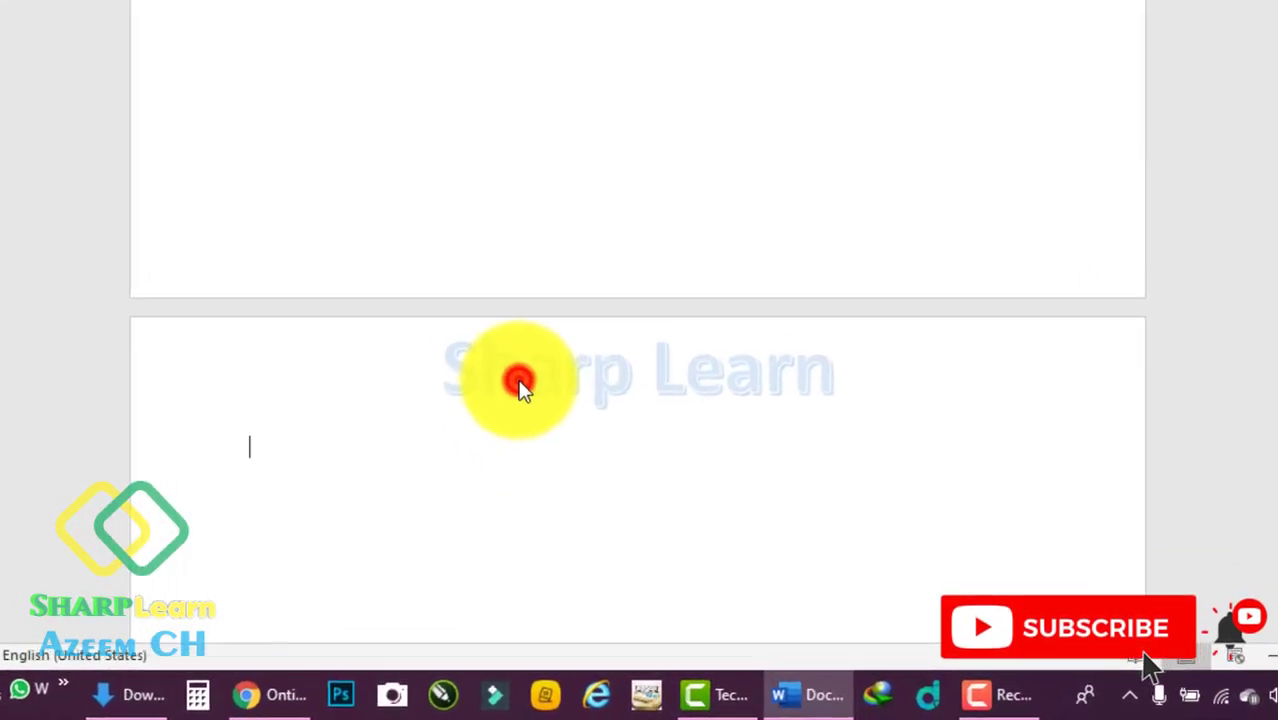
double_click(515, 365)
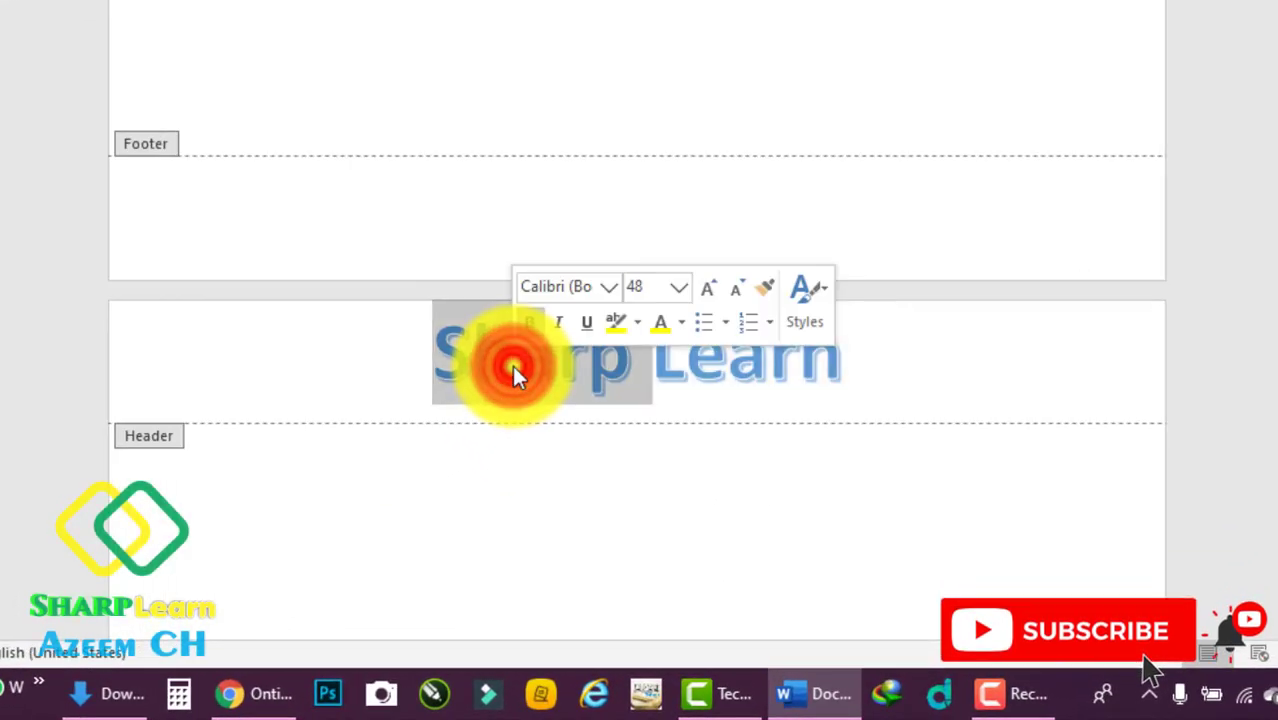
left_click(585, 520)
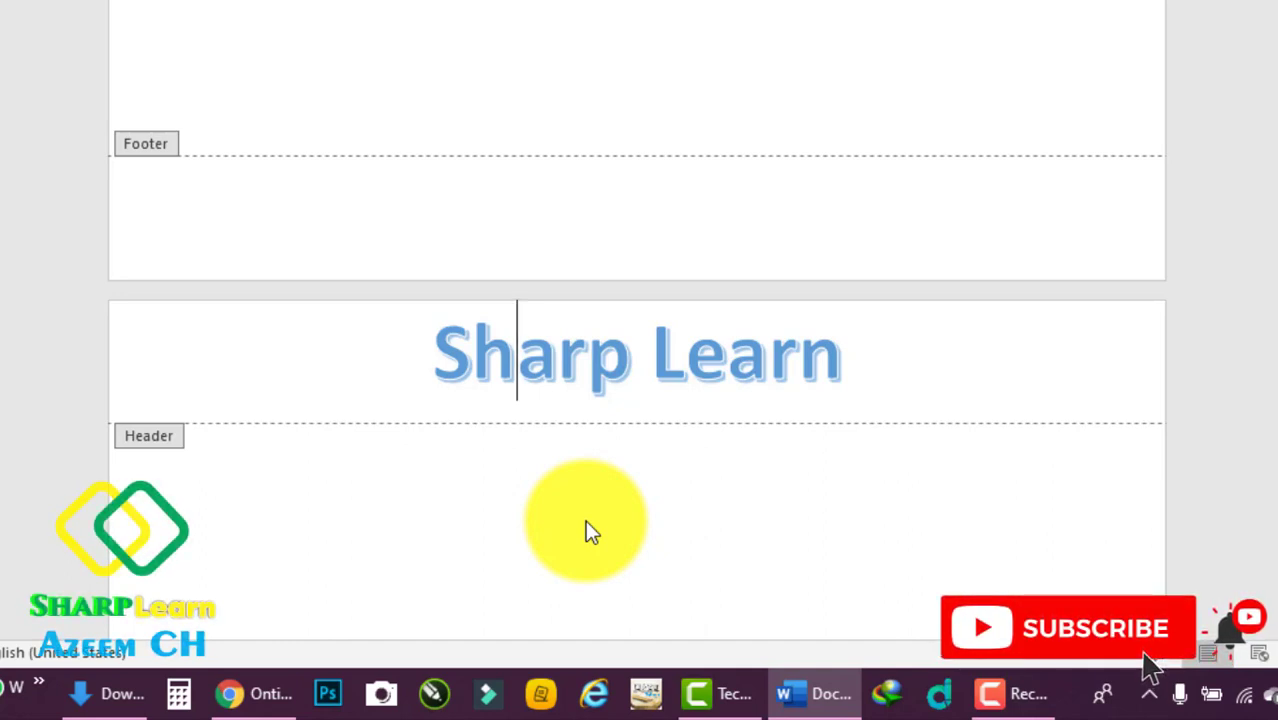
key("Escape")
scroll(655, 168, "down", 3)
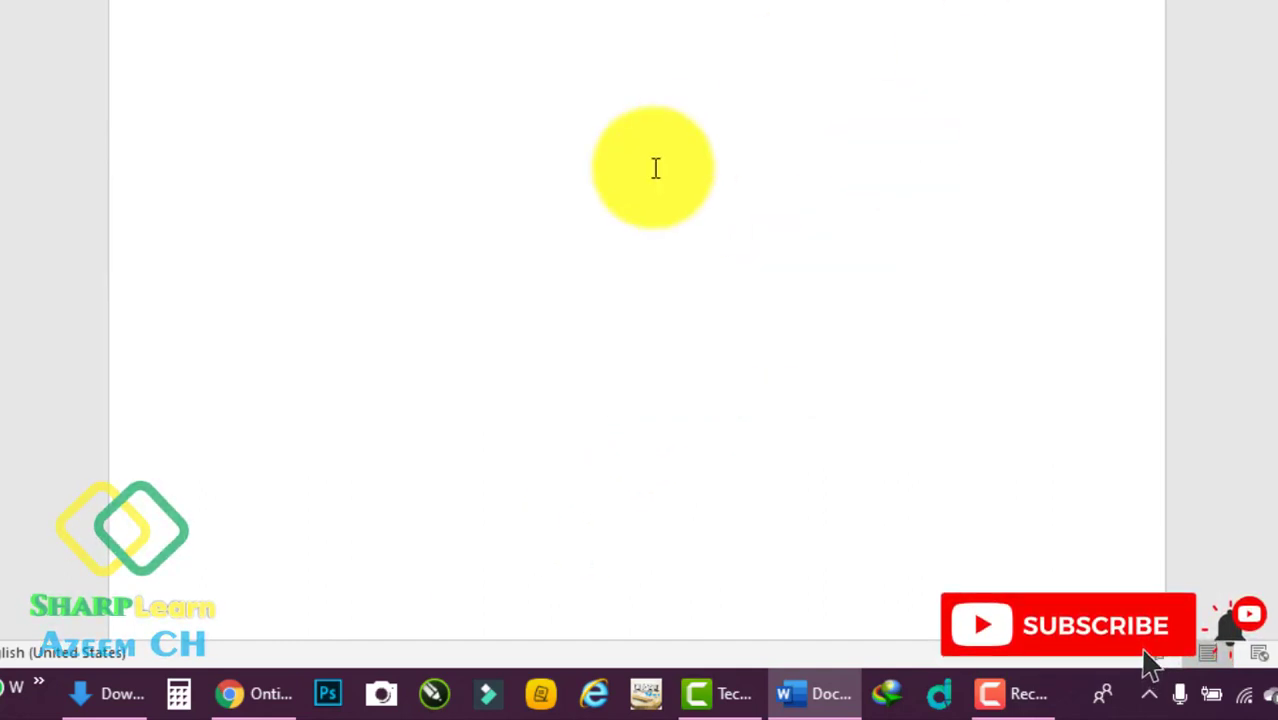
scroll(384, 226, "up", 3)
- Insert the built-in Integral footer showing the author name and page number
left_click(384, 226)
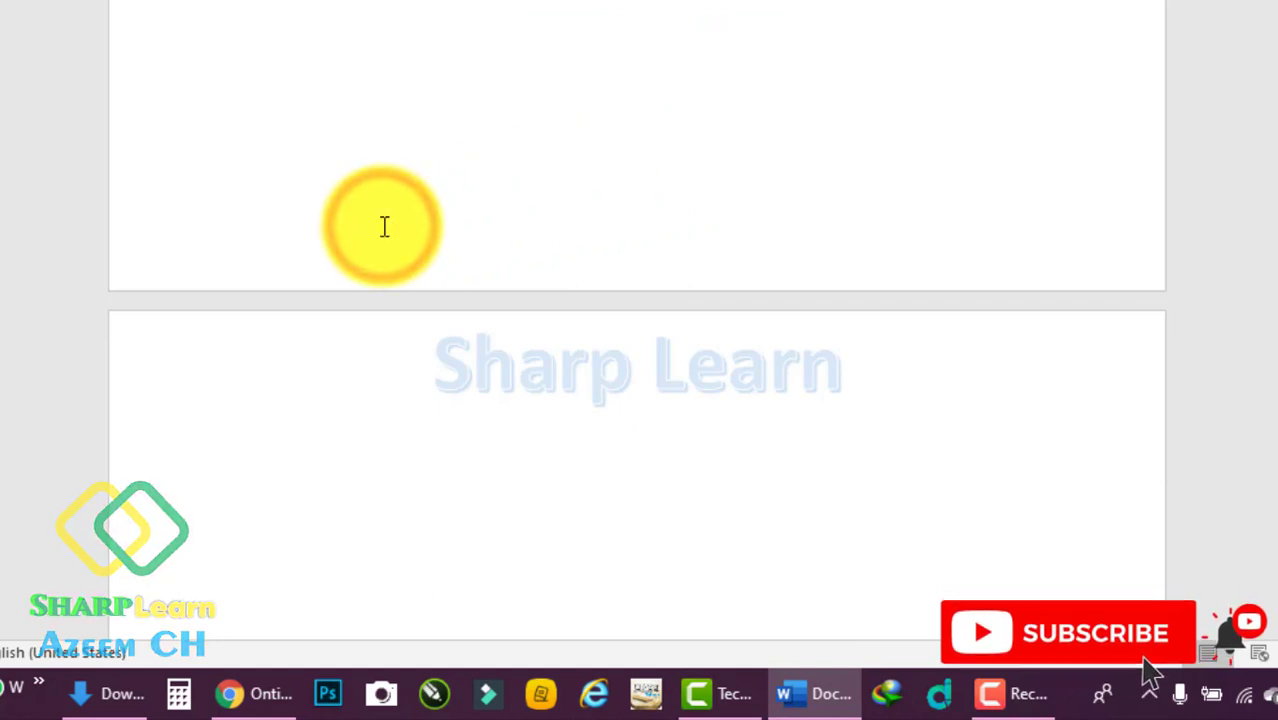
double_click(379, 234)
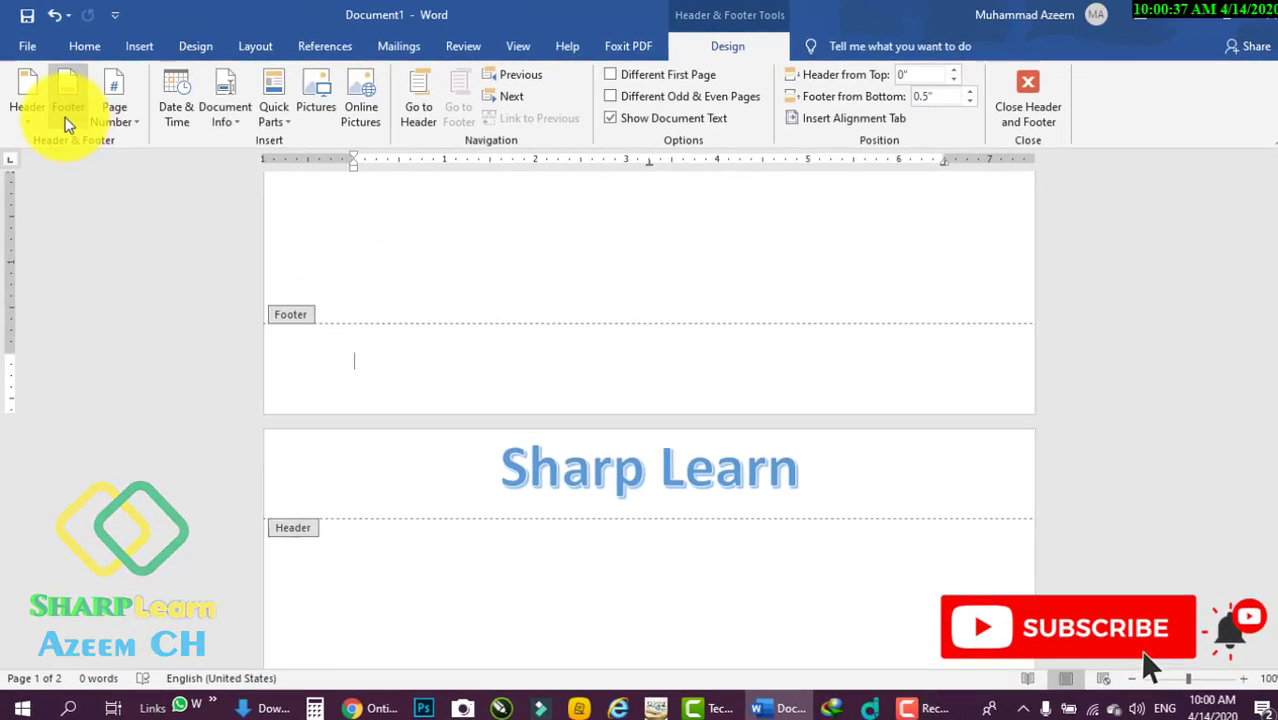
left_click(104, 182)
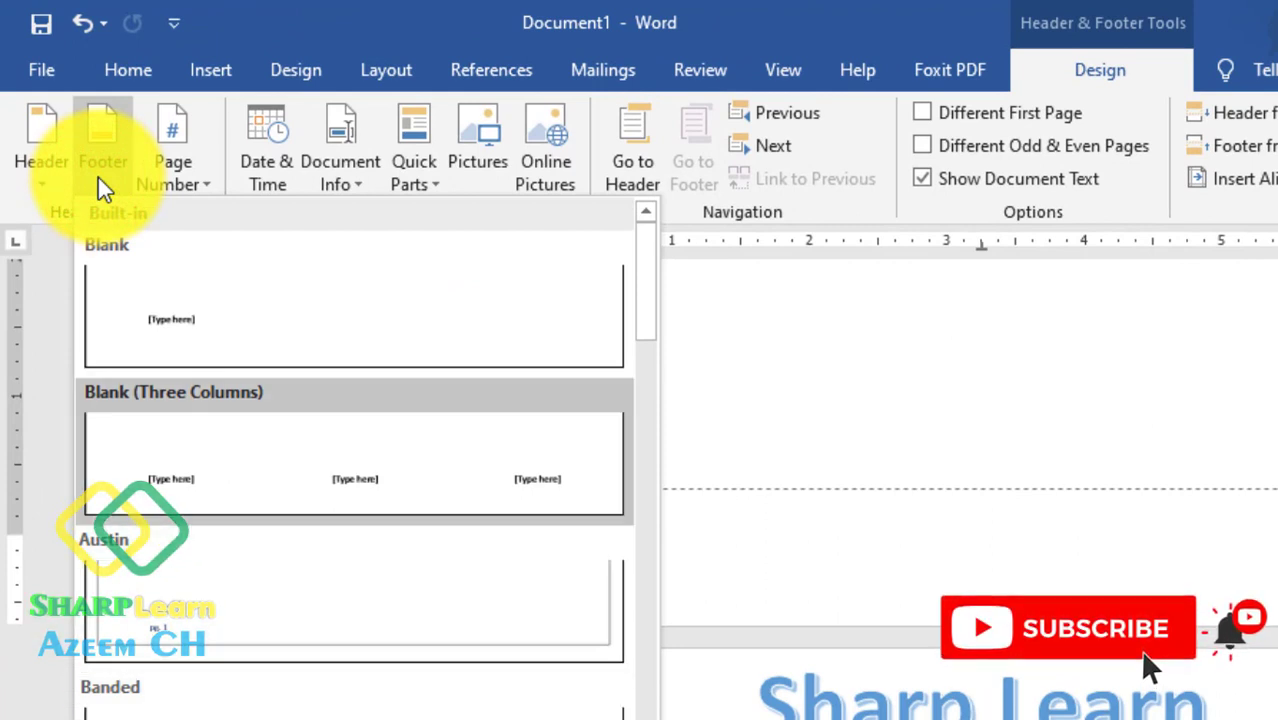
scroll(225, 655, "down", 3)
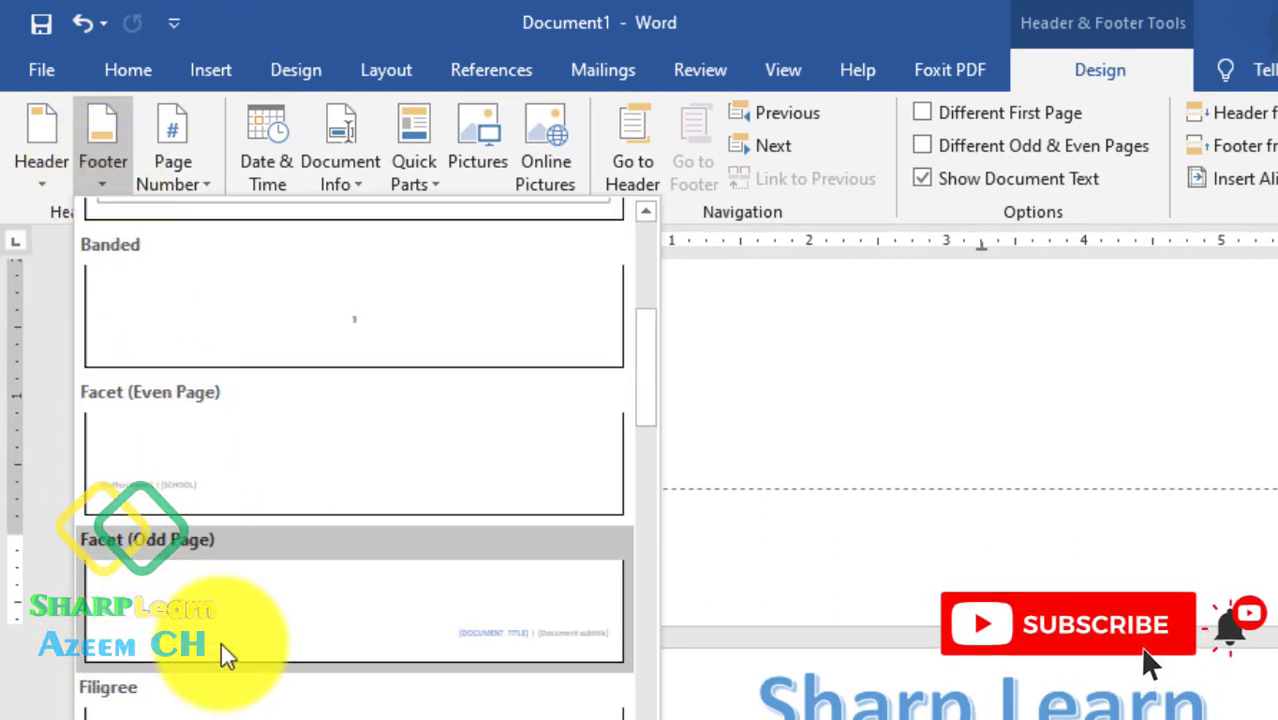
scroll(230, 654, "down", 3)
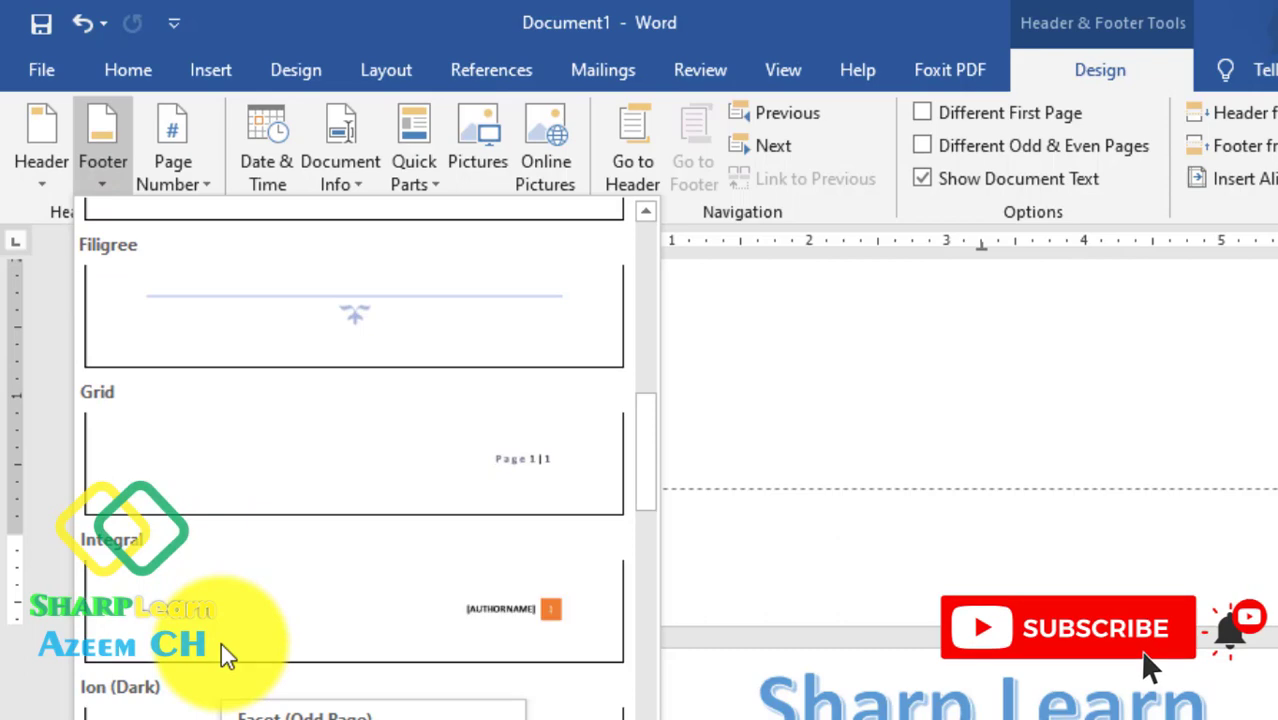
left_click(358, 622)
left_click(1196, 517)
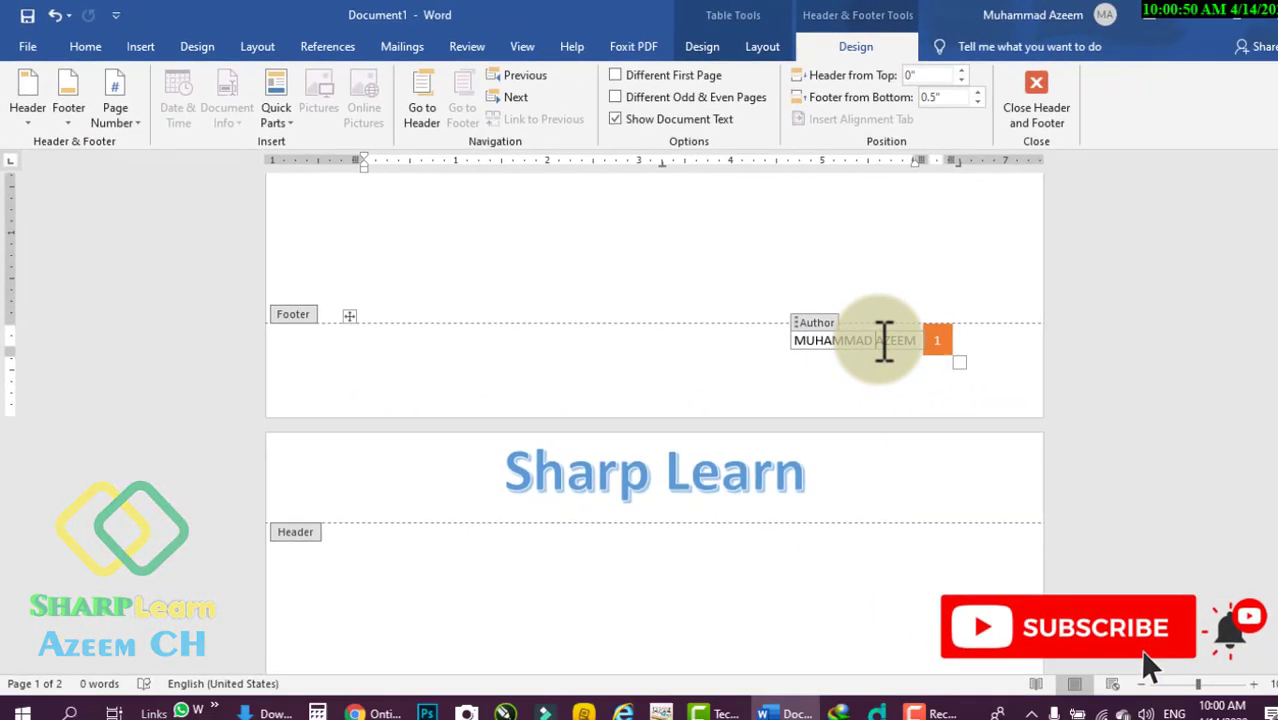
double_click(762, 222)
- Add more empty lines to extend the document to four pages, each with the footer
left_click(810, 333)
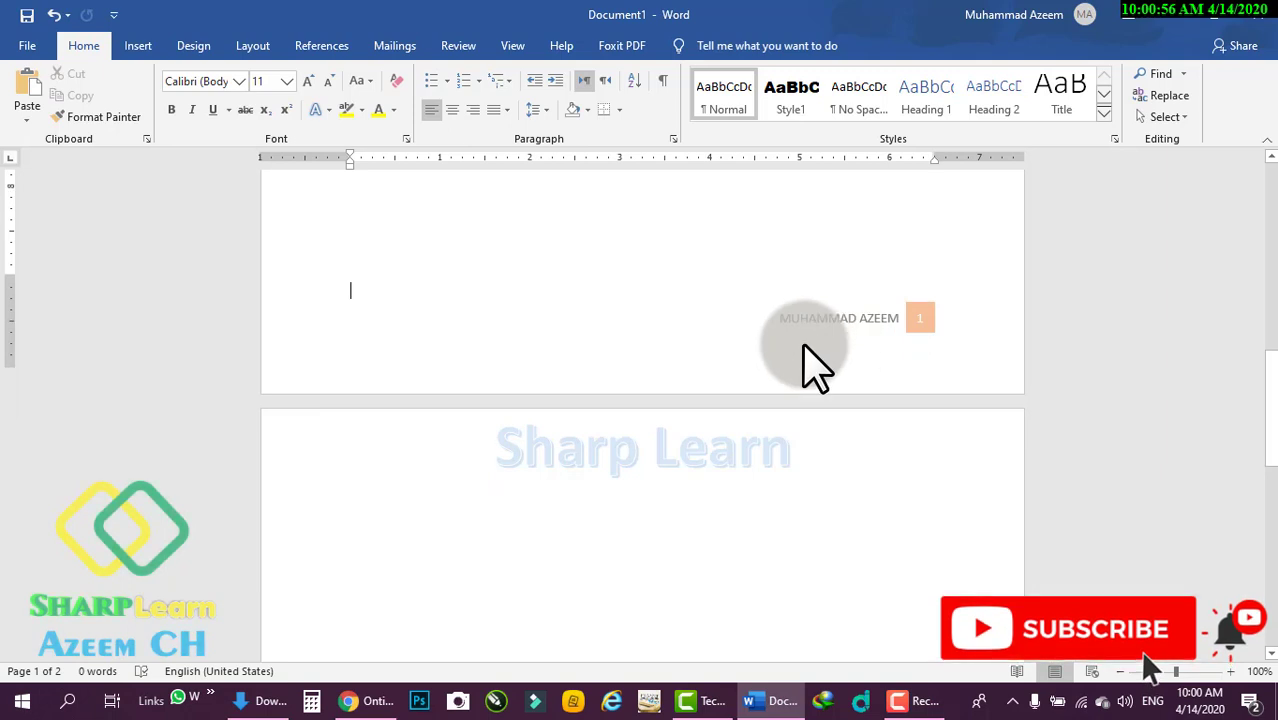
scroll(810, 346, "down", 5)
scroll(810, 346, "down", 2)
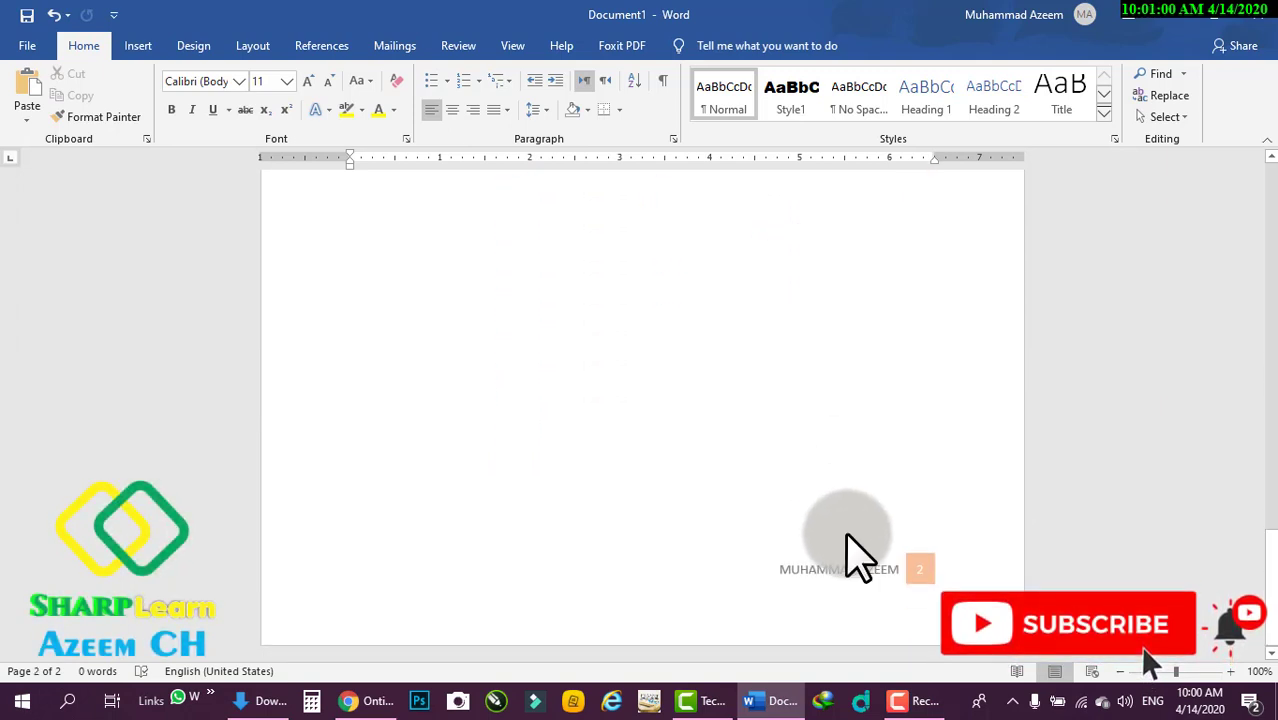
scroll(799, 476, "up", 4)
scroll(799, 476, "up", 4)
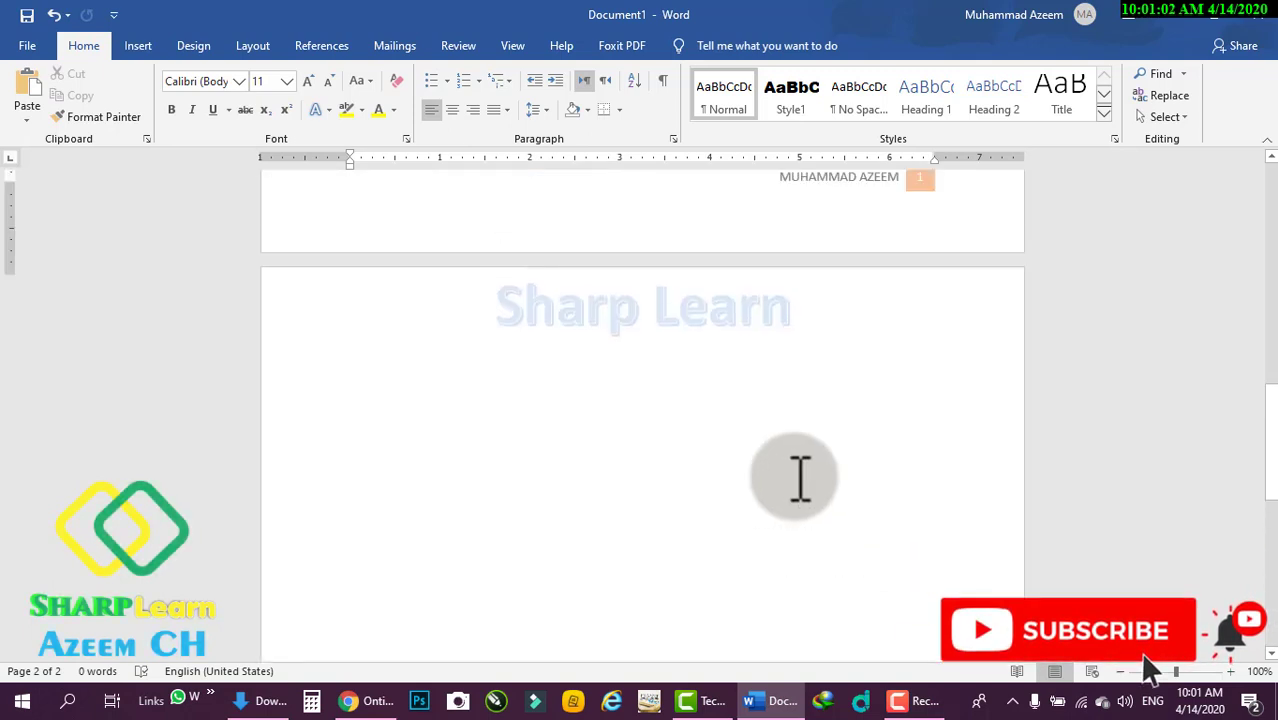
scroll(800, 495, "up", 2)
scroll(805, 495, "up", 2)
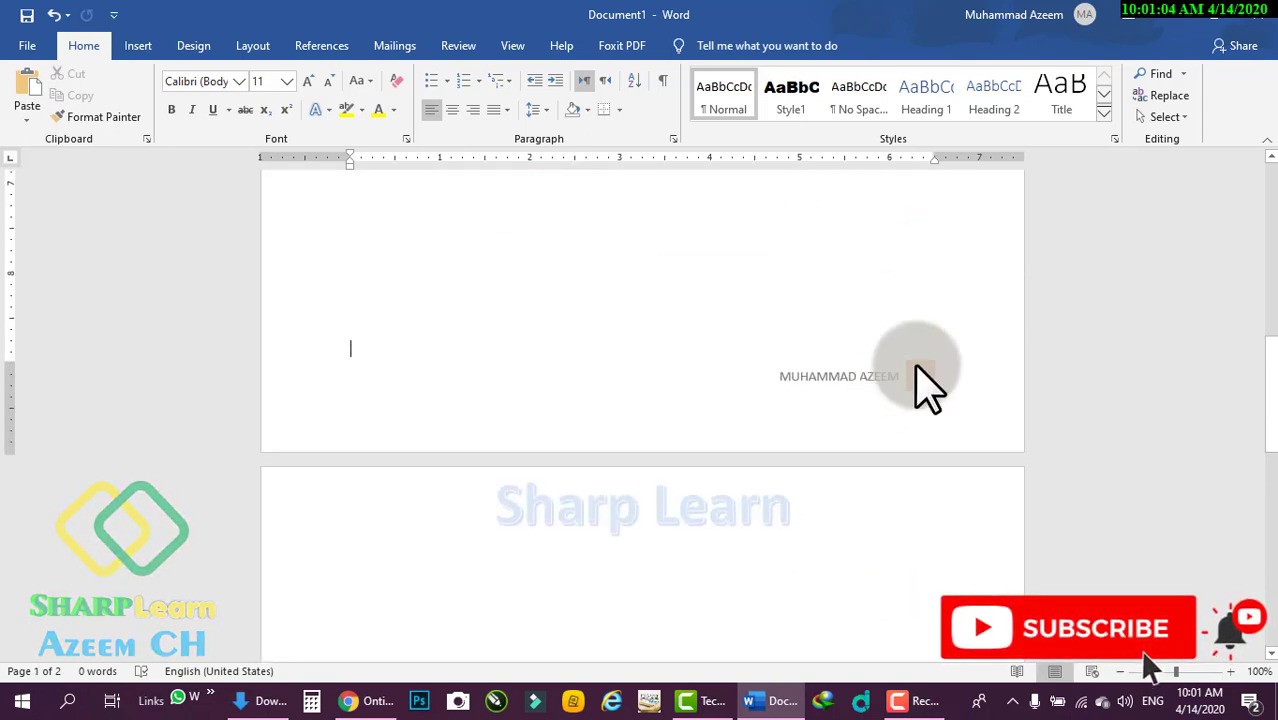
scroll(921, 365, "down", 5)
scroll(921, 365, "down", 5)
scroll(921, 365, "down", 4)
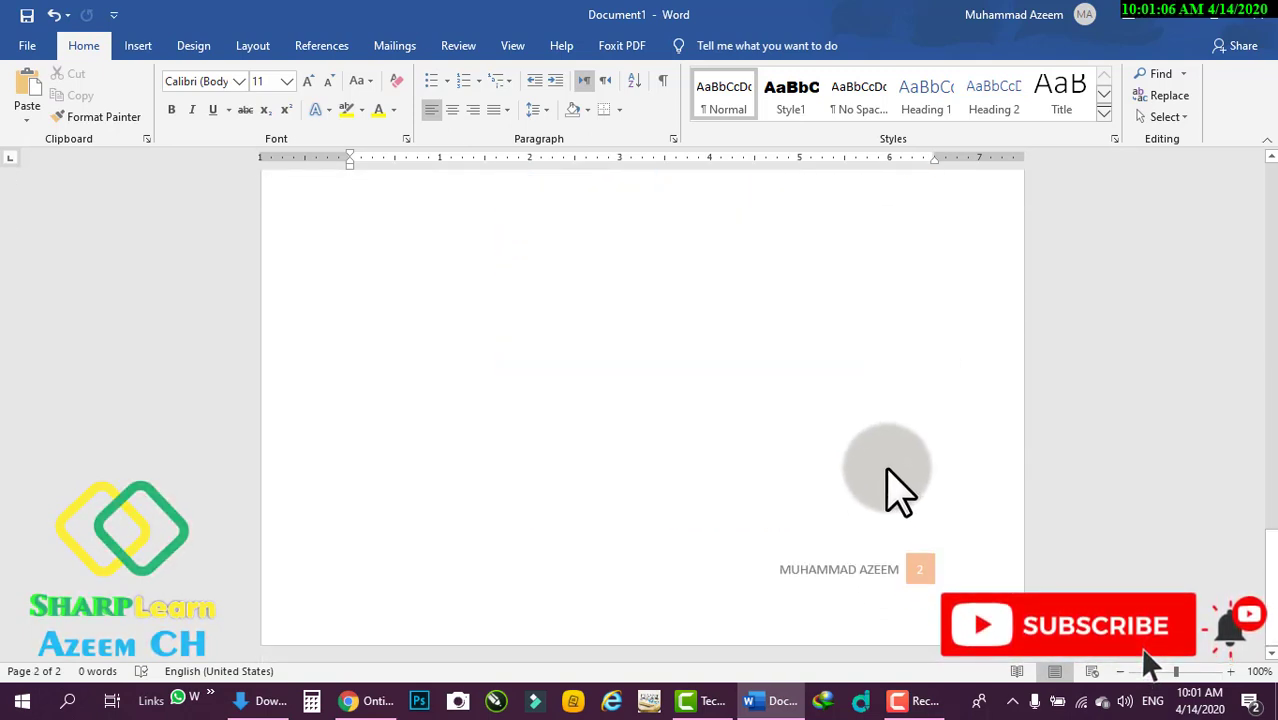
left_click(681, 572)
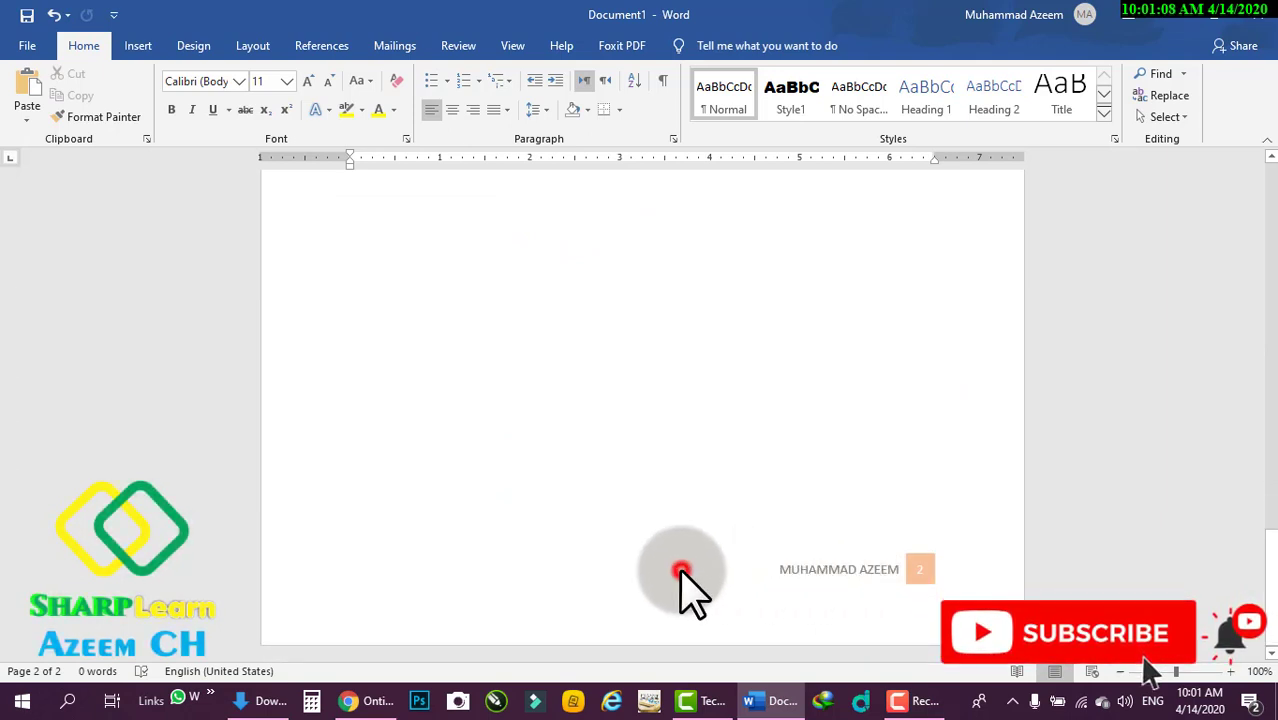
key("Return")
key("Return")
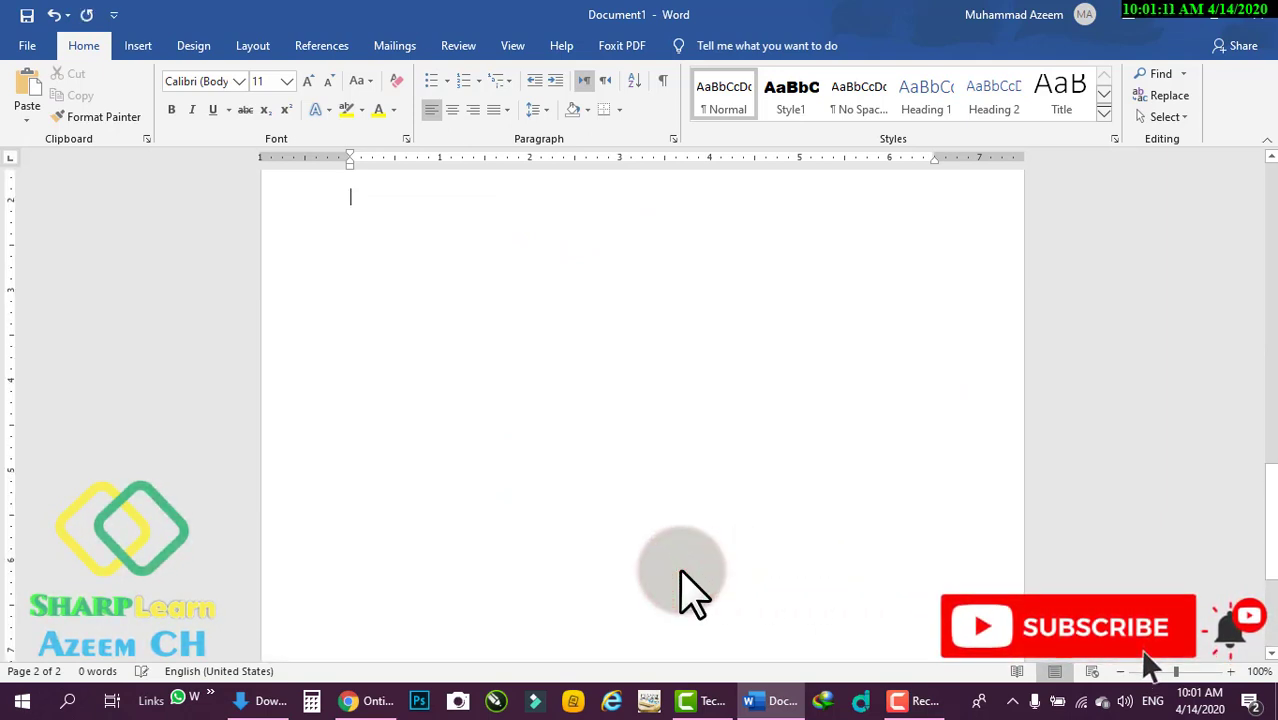
key("Return")
key("Return")
key("Return")
key("Return")
key("Return")
key("Return")
key("Return")
key("Return")
key("Return")
key("Return")
key("Return")
key("Return")
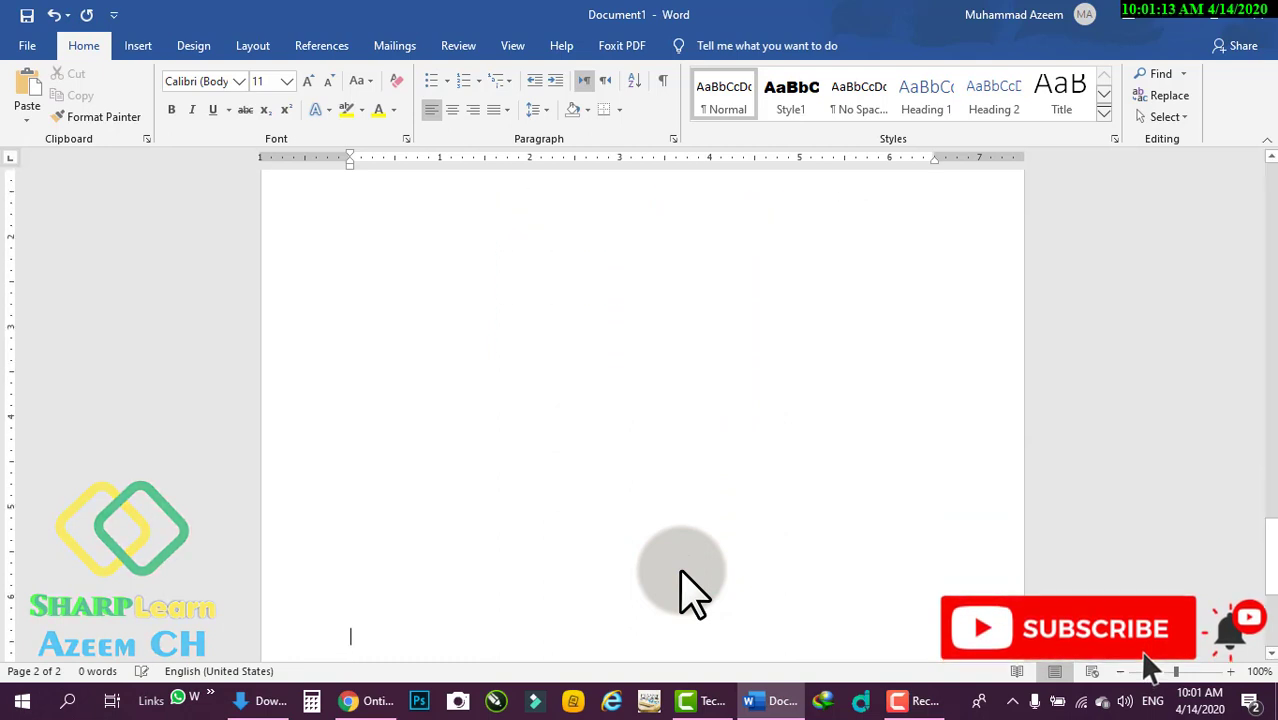
key("Return")
key("Return")
key("Return")
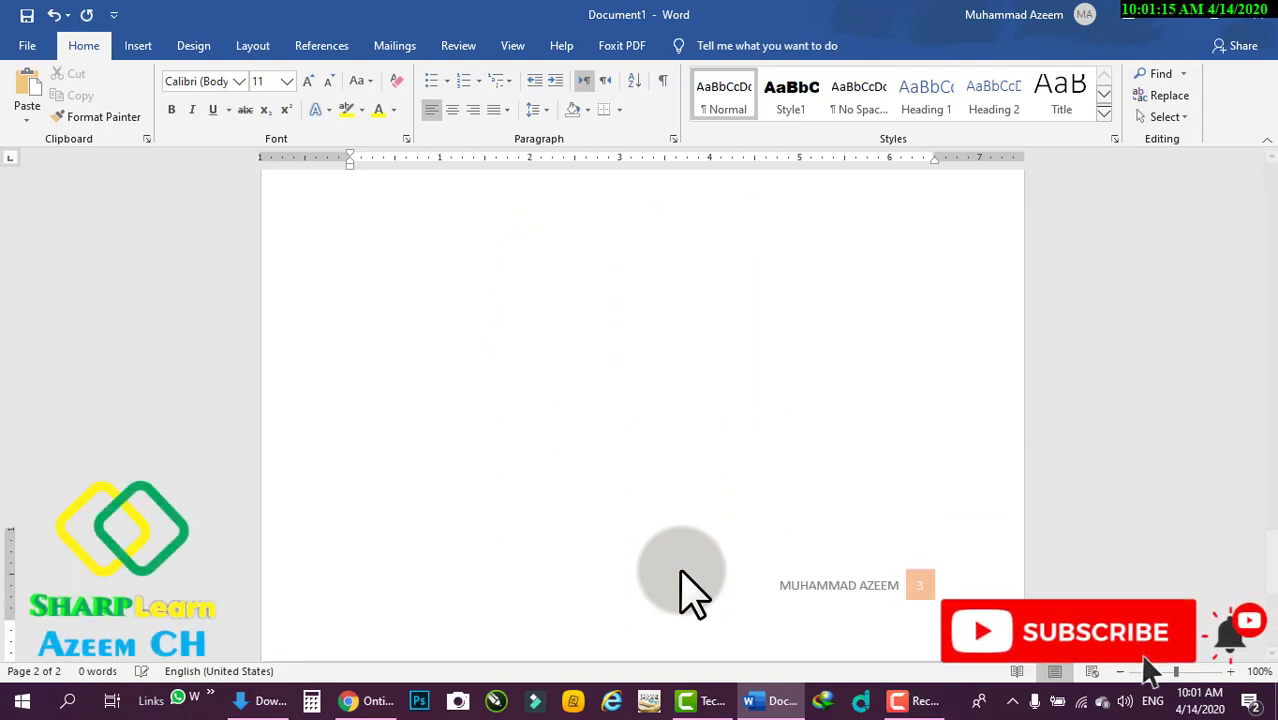
key("Return")
key("Return")
key("Return")
key("Return")
key("Return")
key("Return")
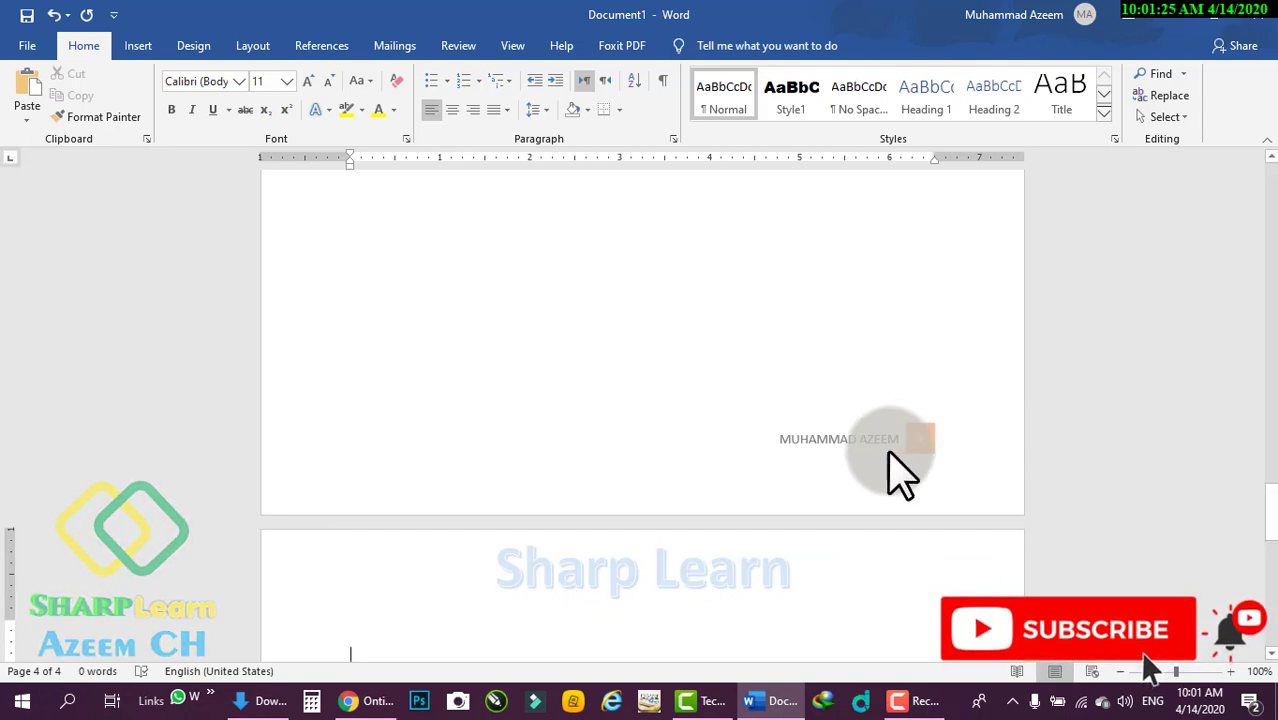
- Scroll back up to the first page's footer
scroll(688, 472, "down", 3)
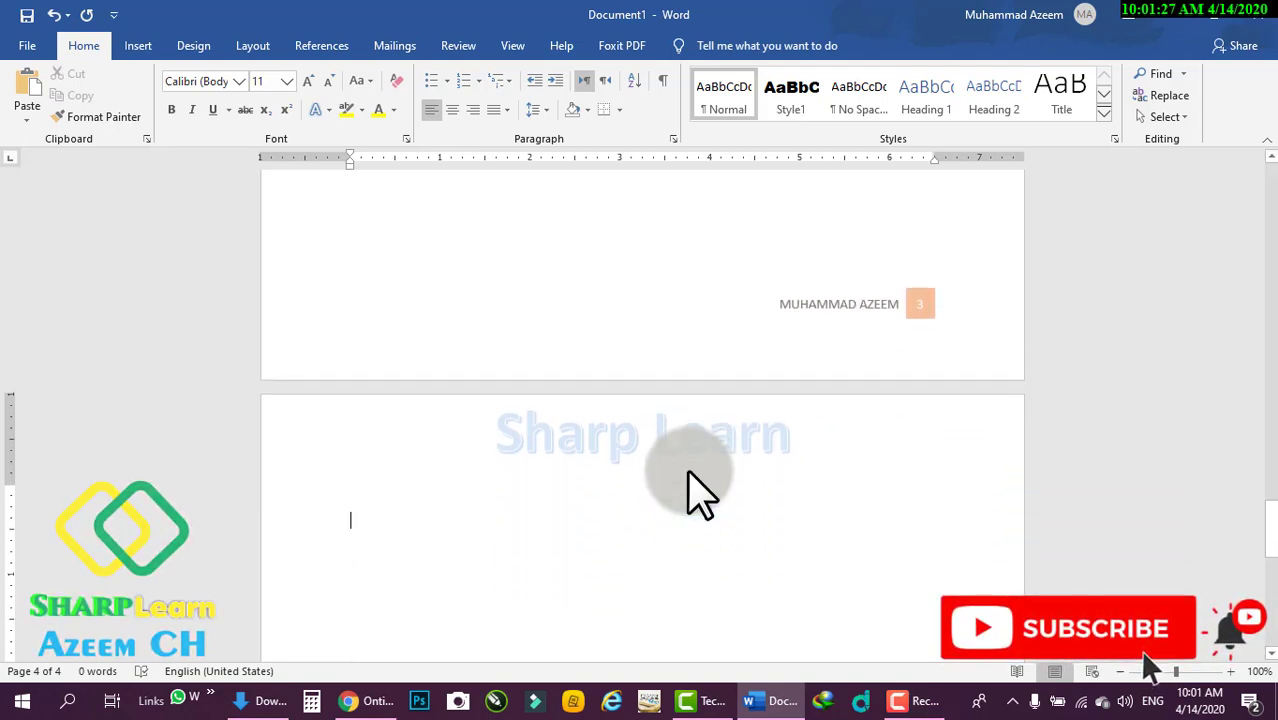
scroll(693, 474, "up", 2)
scroll(693, 474, "up", 20)
scroll(693, 474, "up", 20)
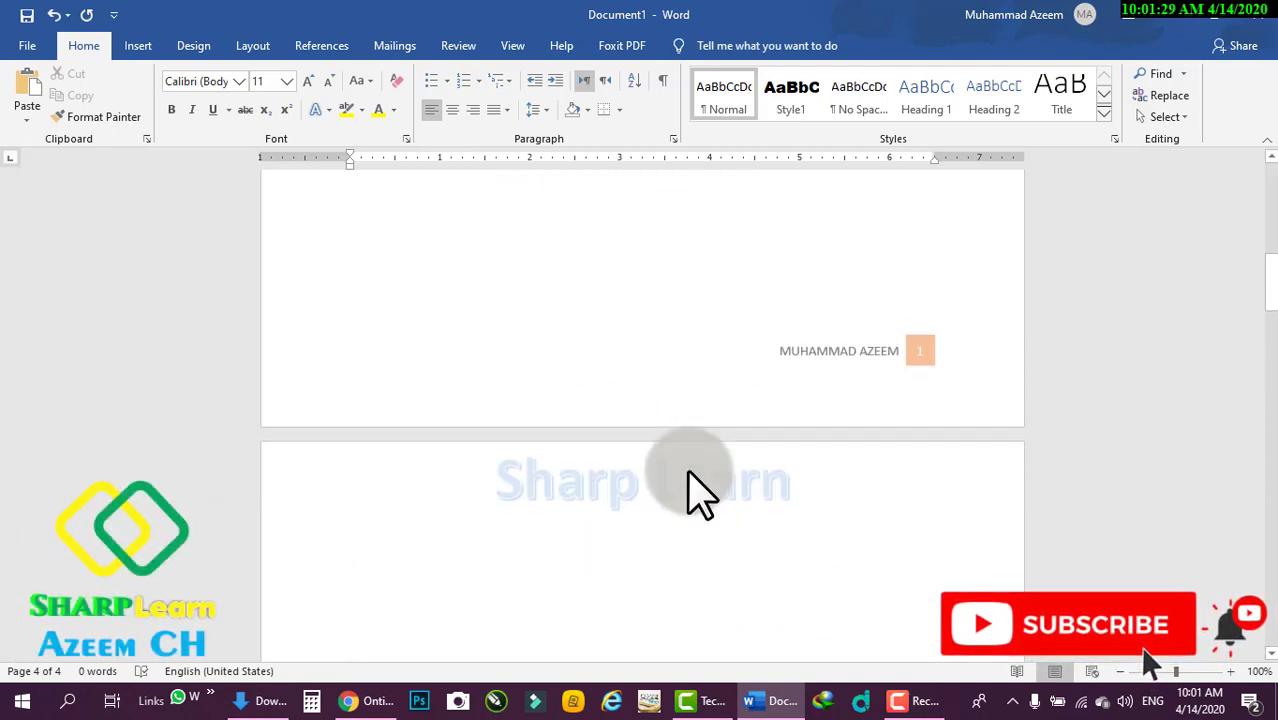
scroll(693, 477, "up", 4)
scroll(693, 477, "up", 2)
scroll(693, 477, "down", 3)
- Delete the author name from the page 1 footer, then remove the whole footer with Remove Footer
double_click(738, 505)
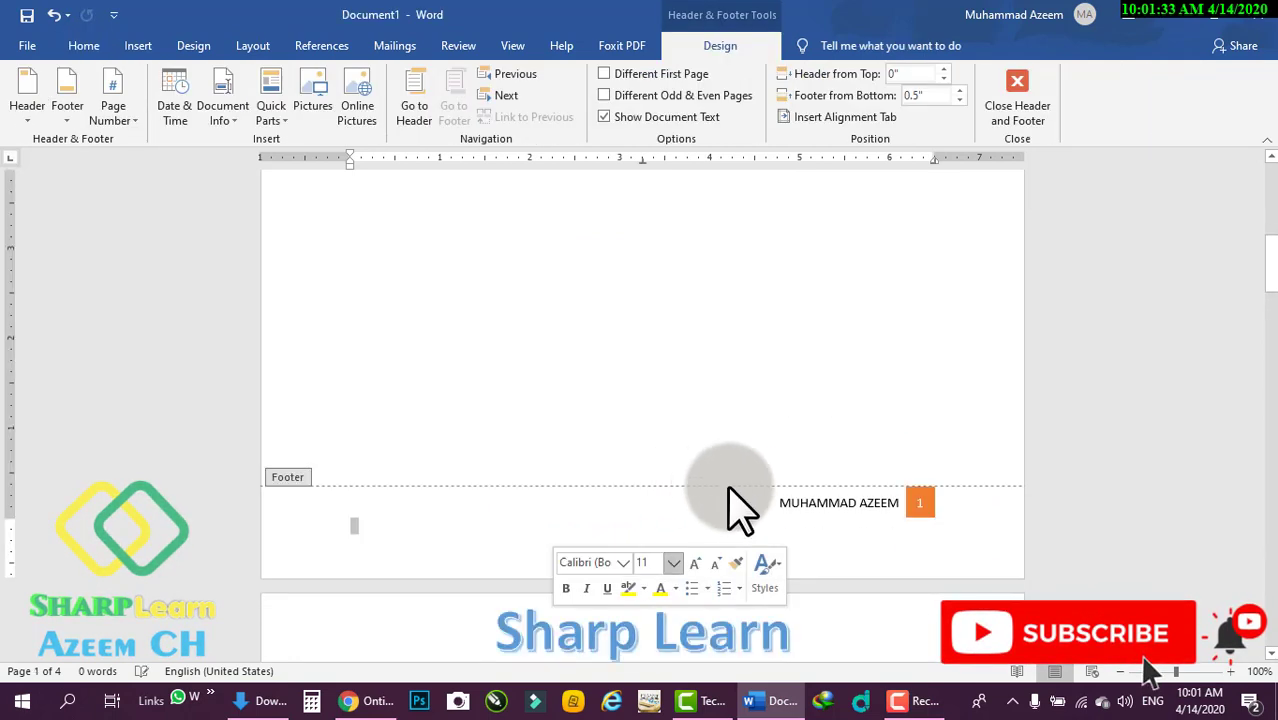
left_click(784, 507)
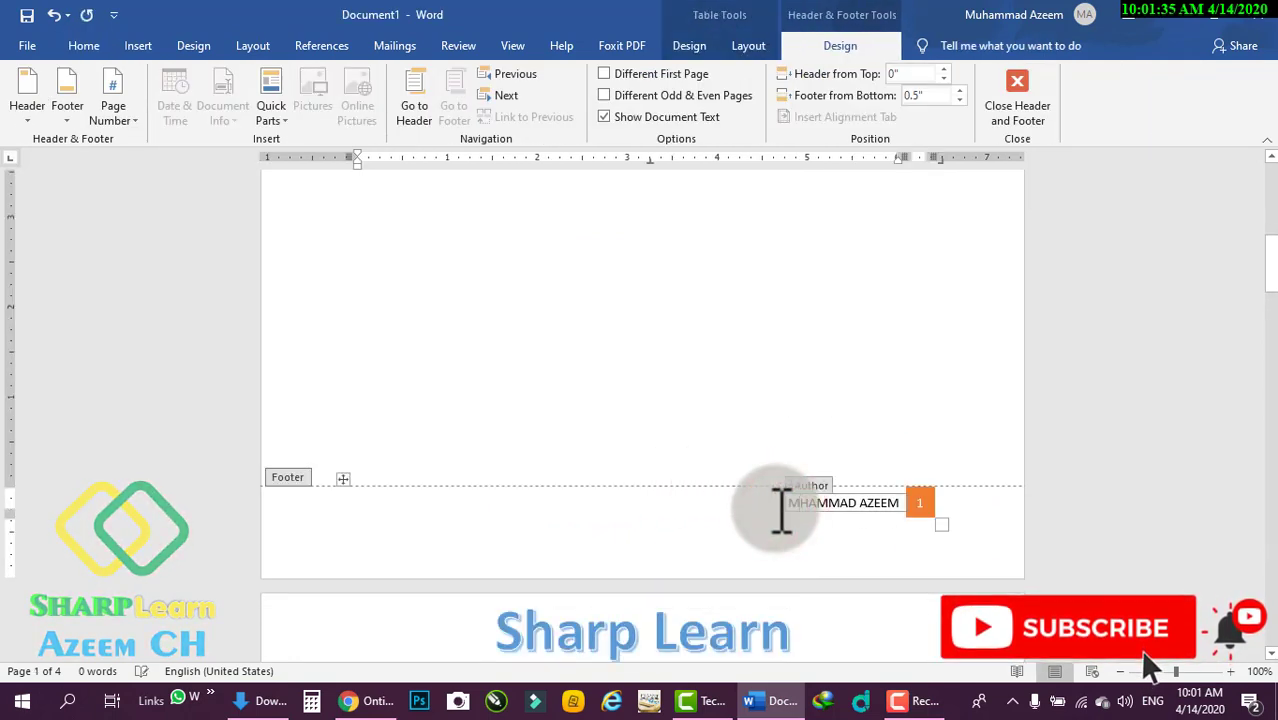
key("Delete")
key("Delete")
key("Delete")
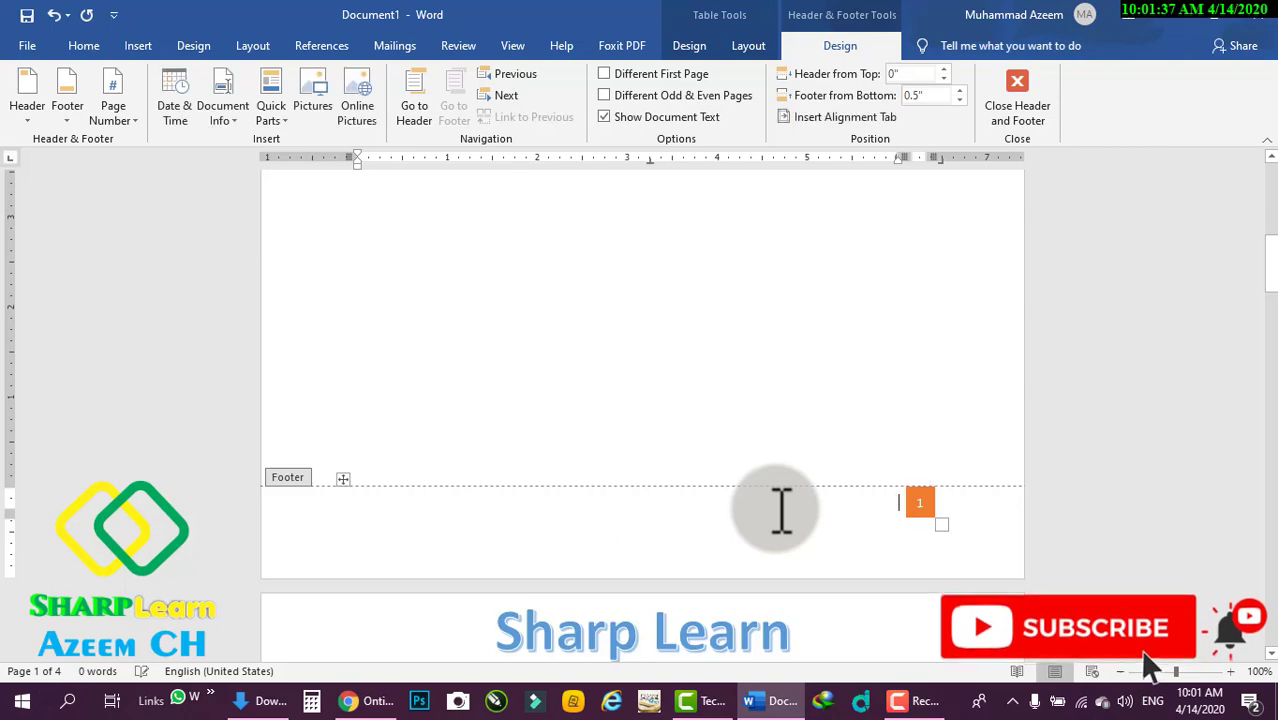
left_click(938, 517)
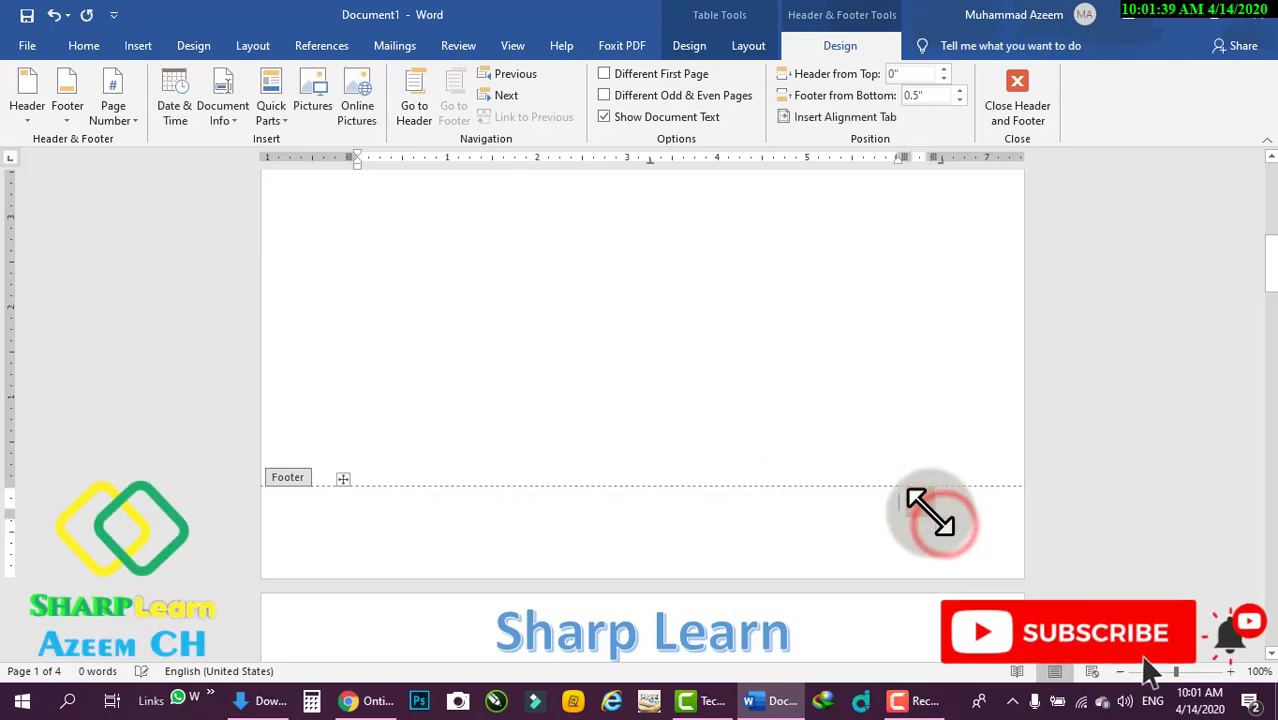
left_click(927, 515)
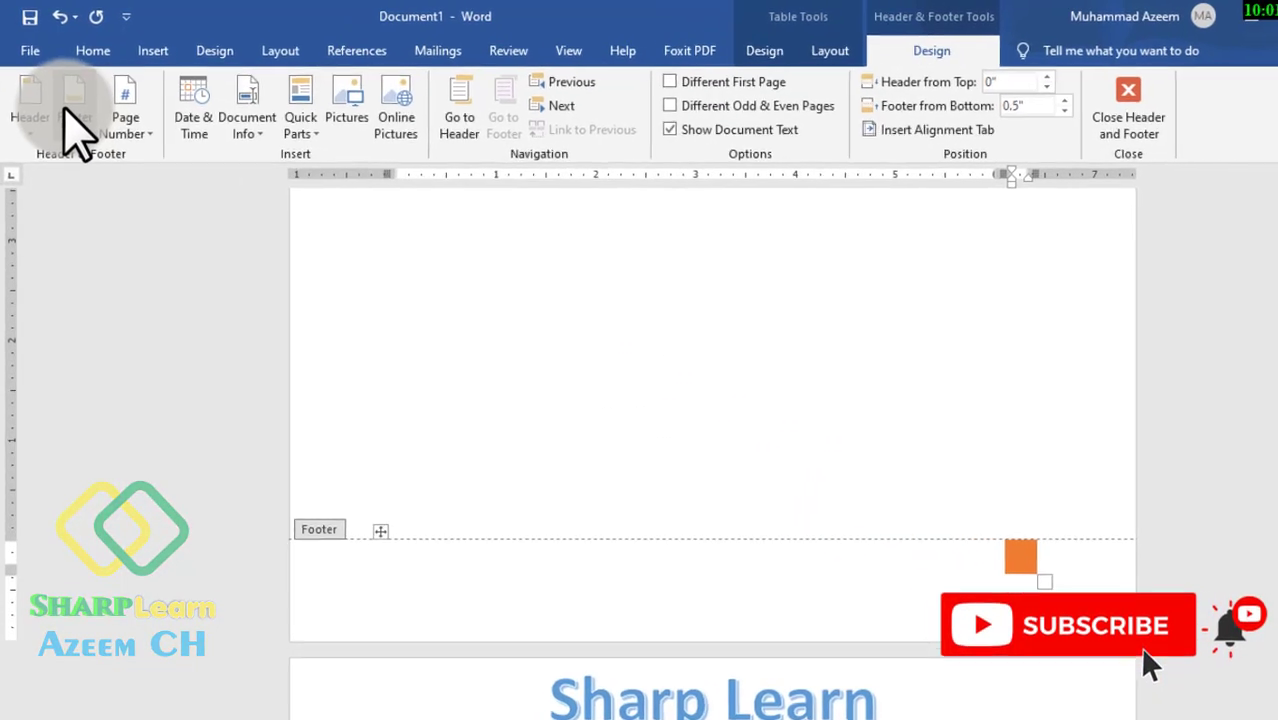
left_click(70, 108)
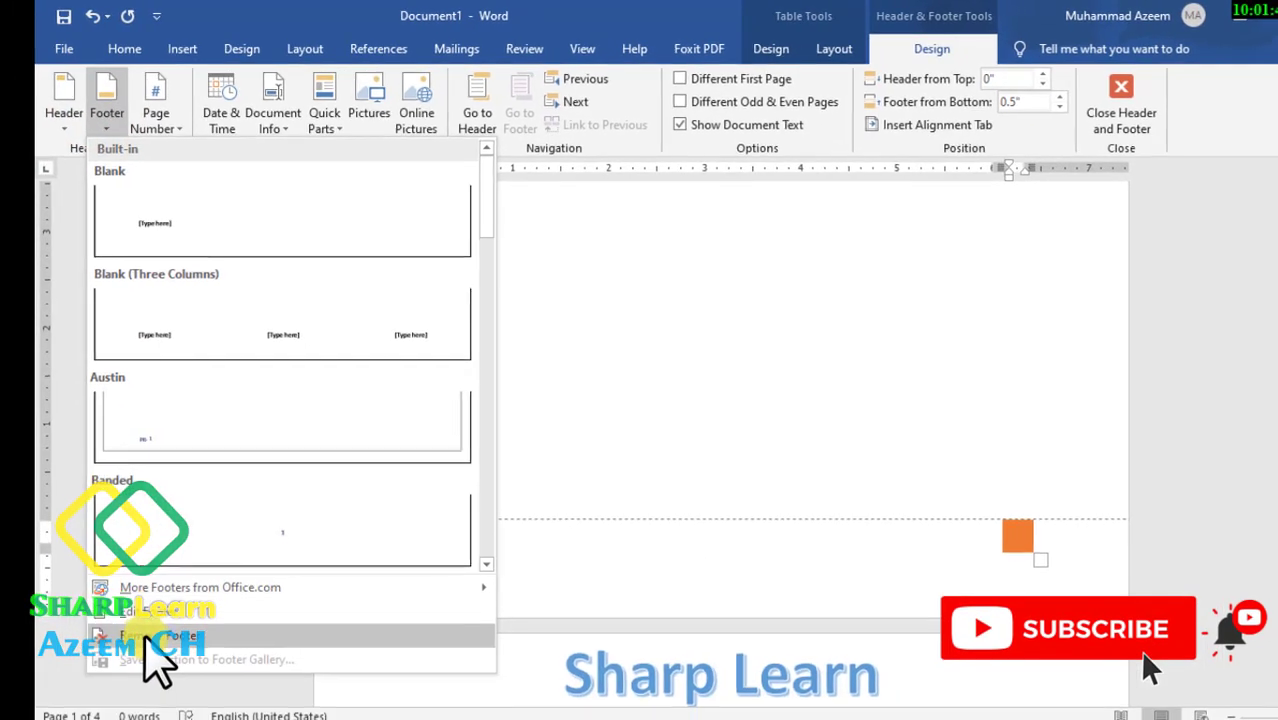
left_click(150, 637)
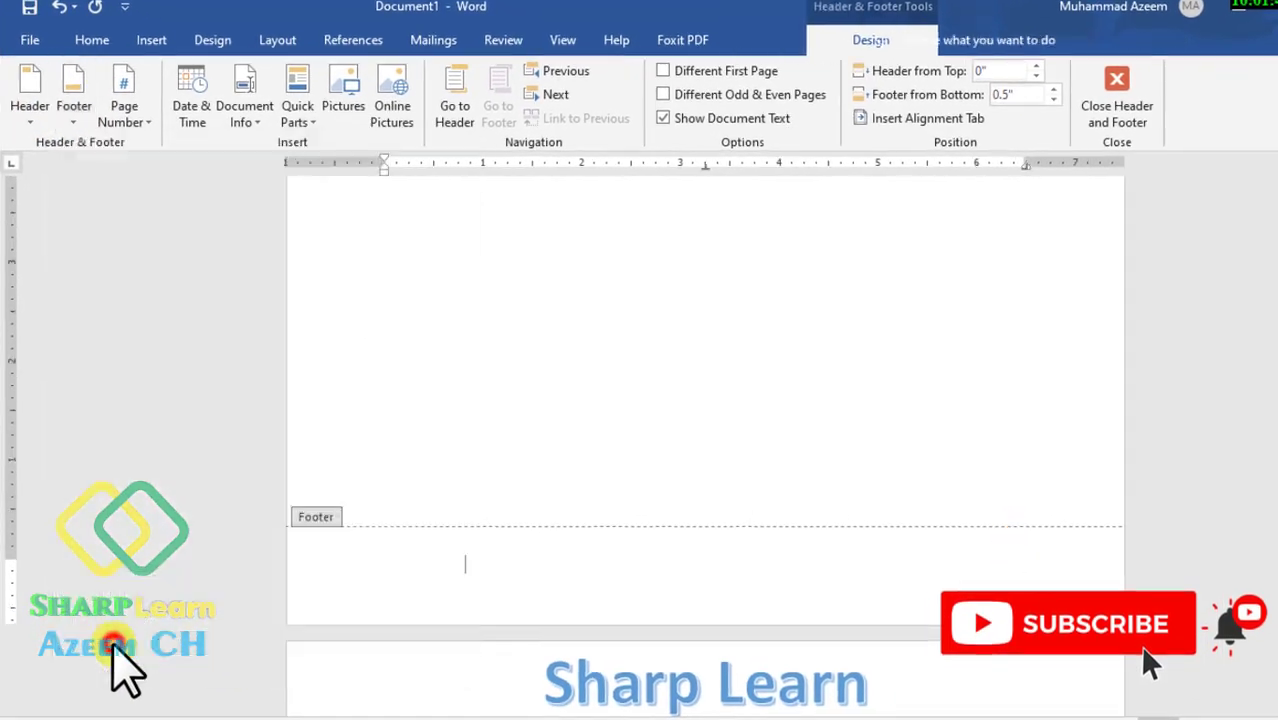
- Insert a Brackets 2 page number at the bottom centre of the page, flanked by accent lines
left_click(140, 135)
mouse_move(140, 142)
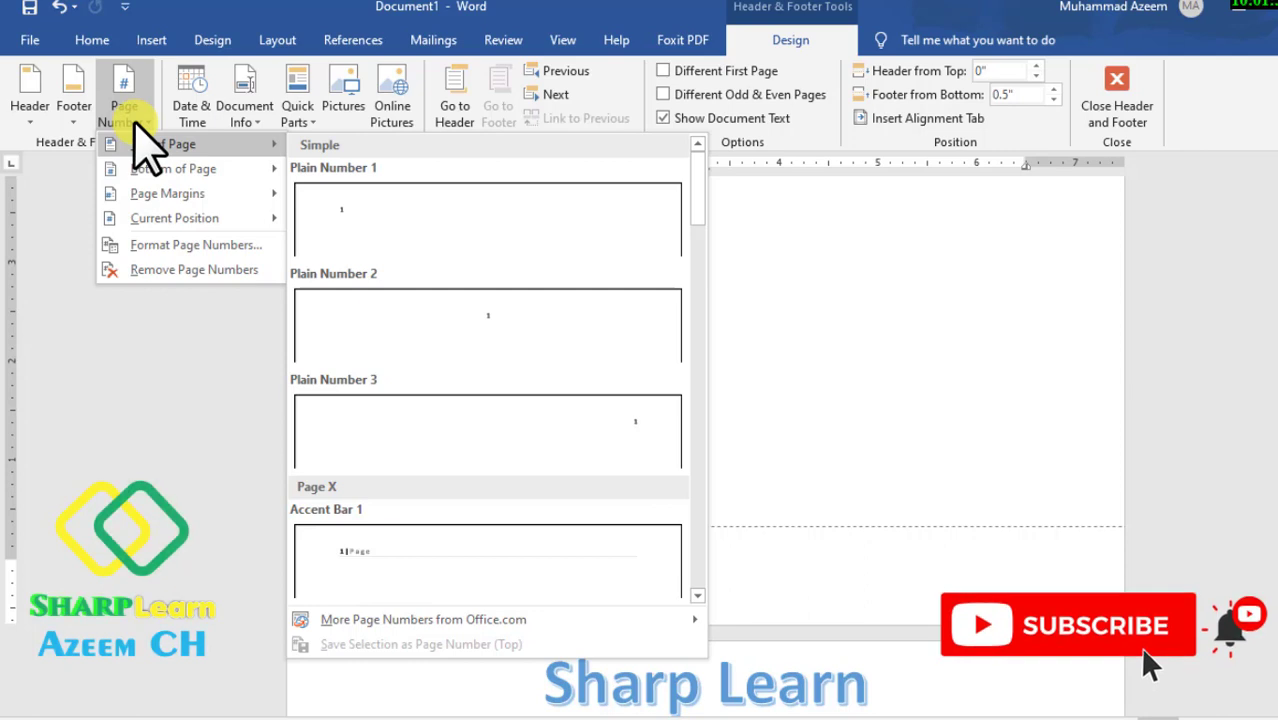
mouse_move(150, 168)
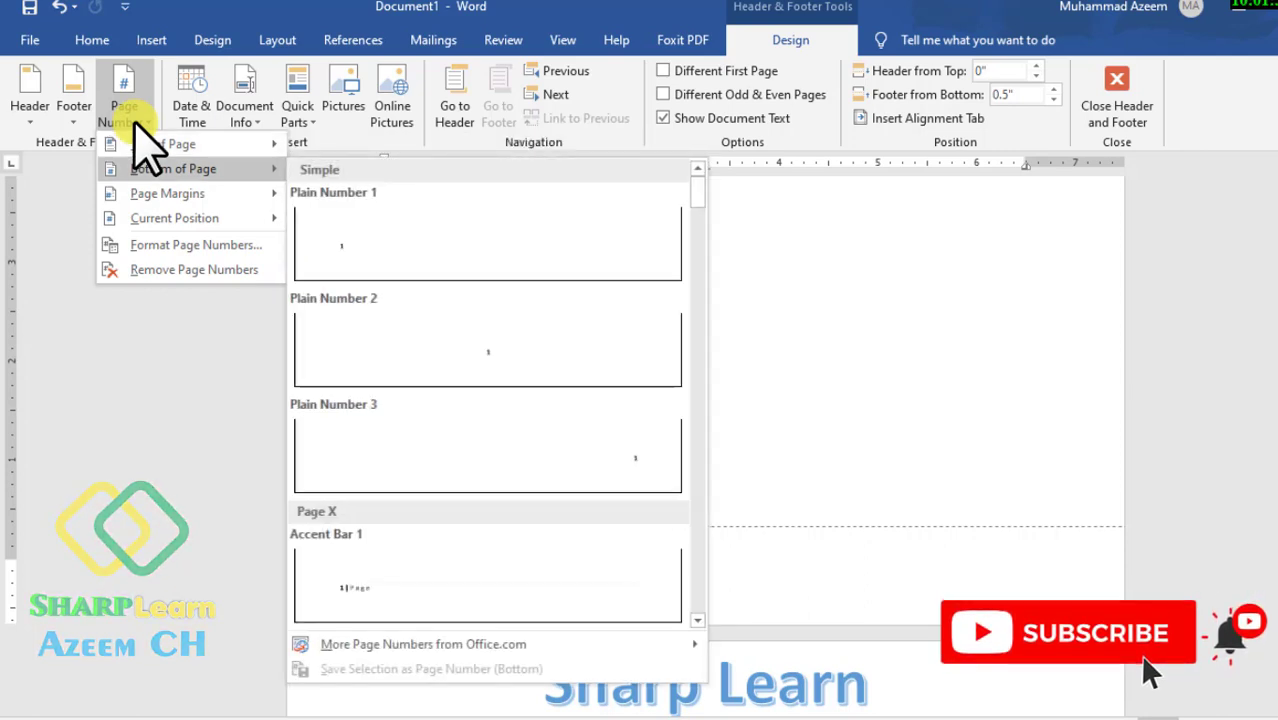
mouse_move(182, 192)
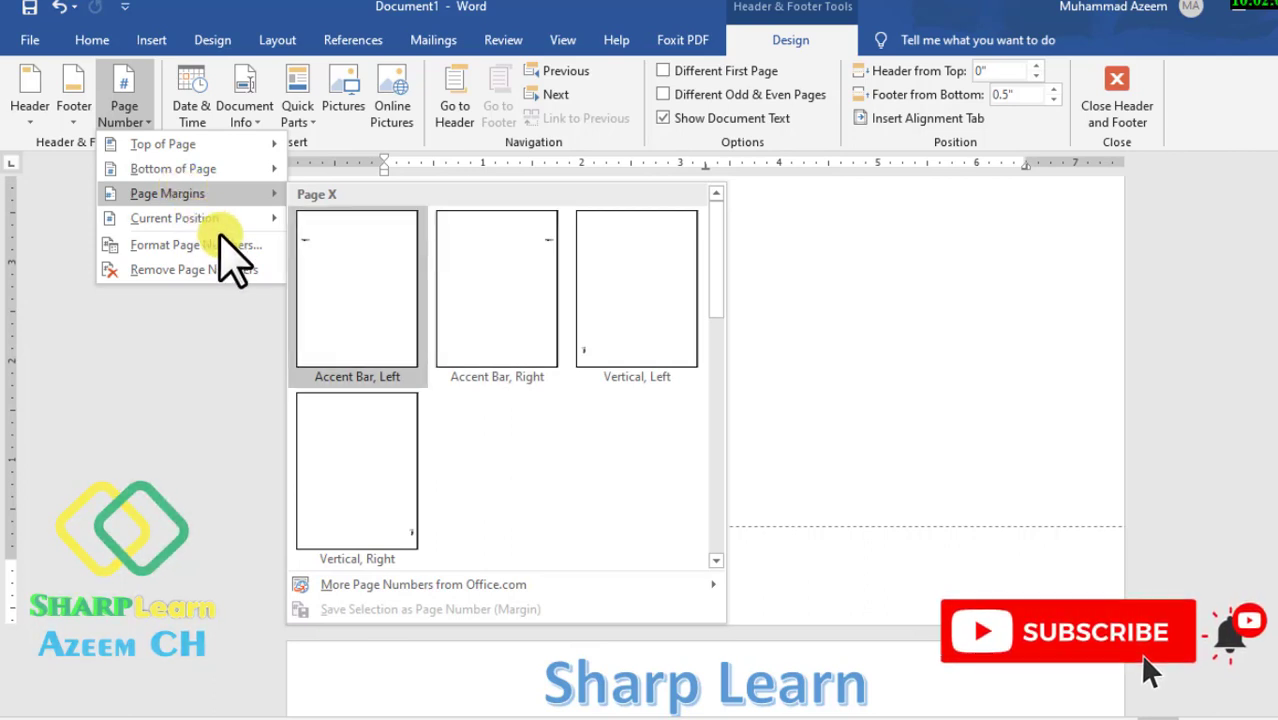
mouse_move(222, 238)
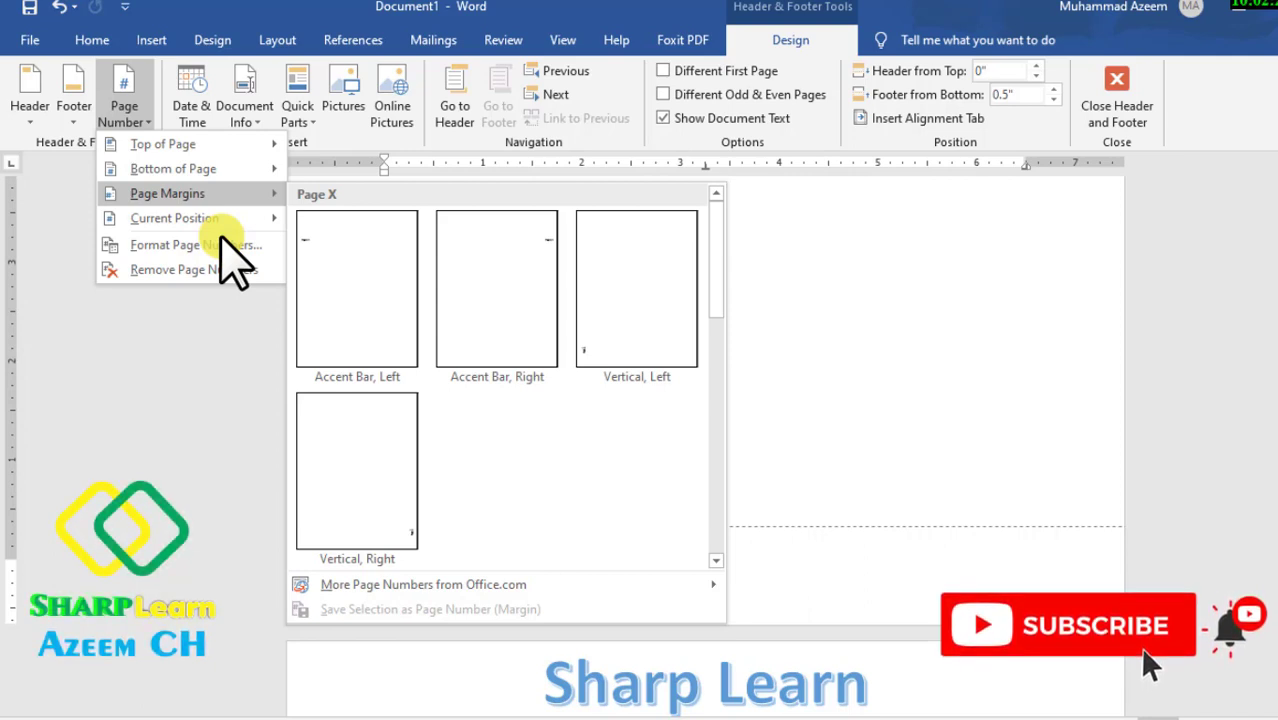
key("Up")
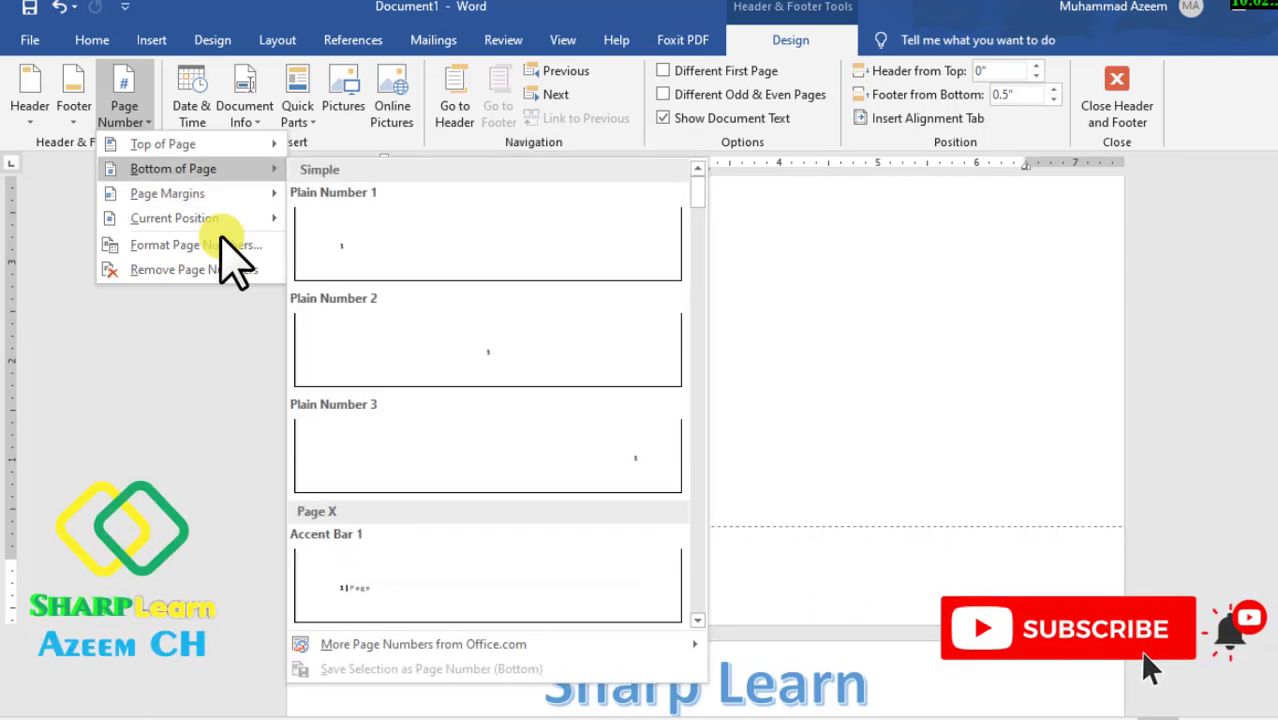
key("Down")
key("Down")
key("Down")
key("Down")
key("Down")
key("Up")
key("Down")
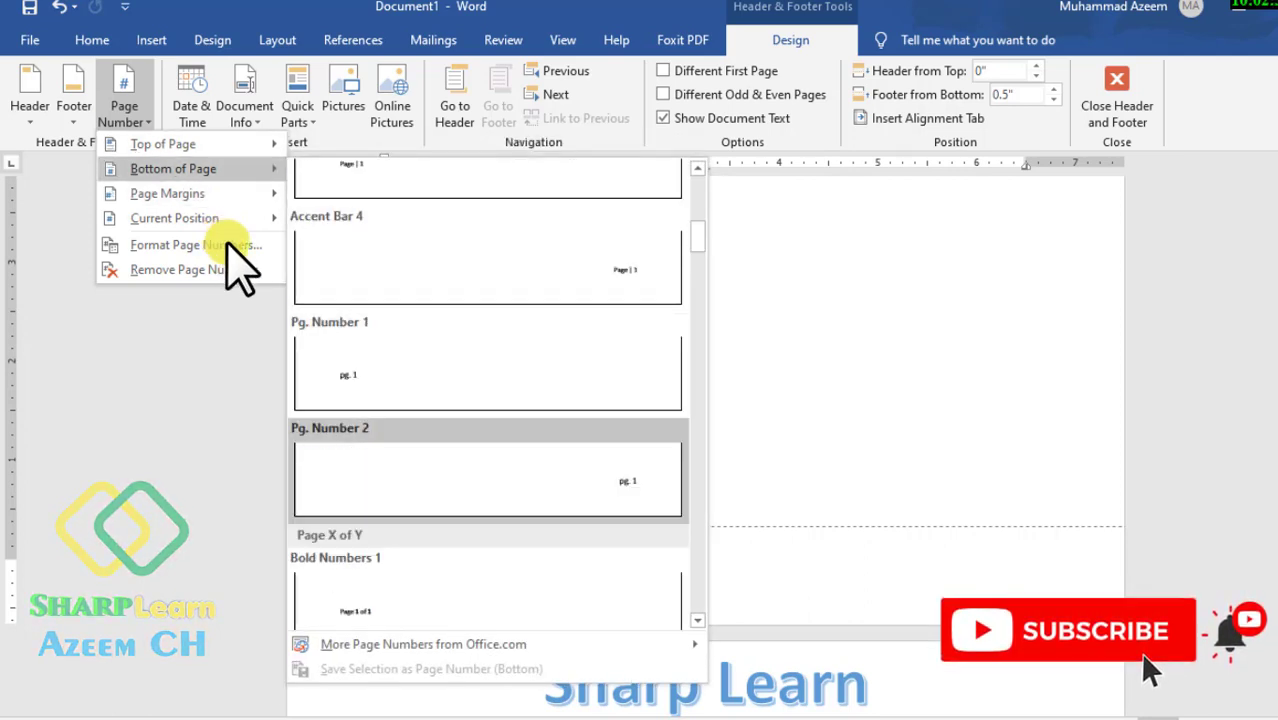
scroll(357, 399, "down", 3)
scroll(391, 434, "down", 3)
scroll(395, 430, "down", 3)
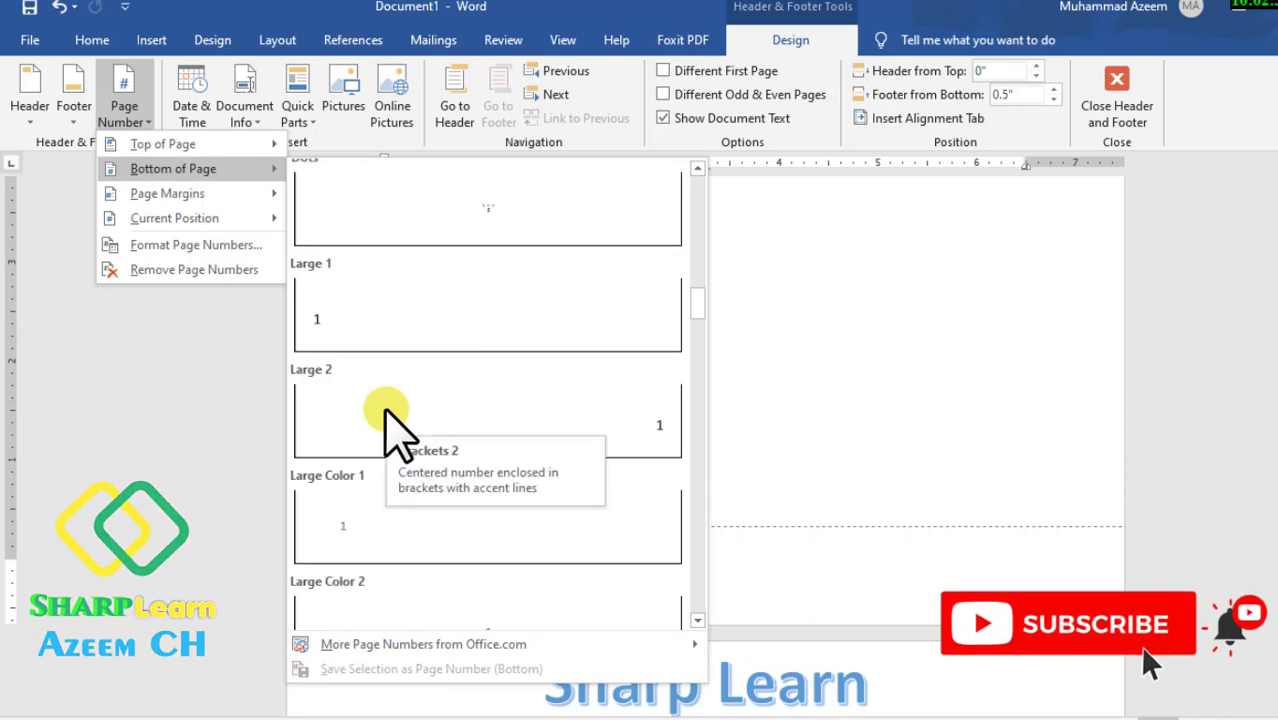
scroll(390, 432, "up", 3)
left_click(416, 455)
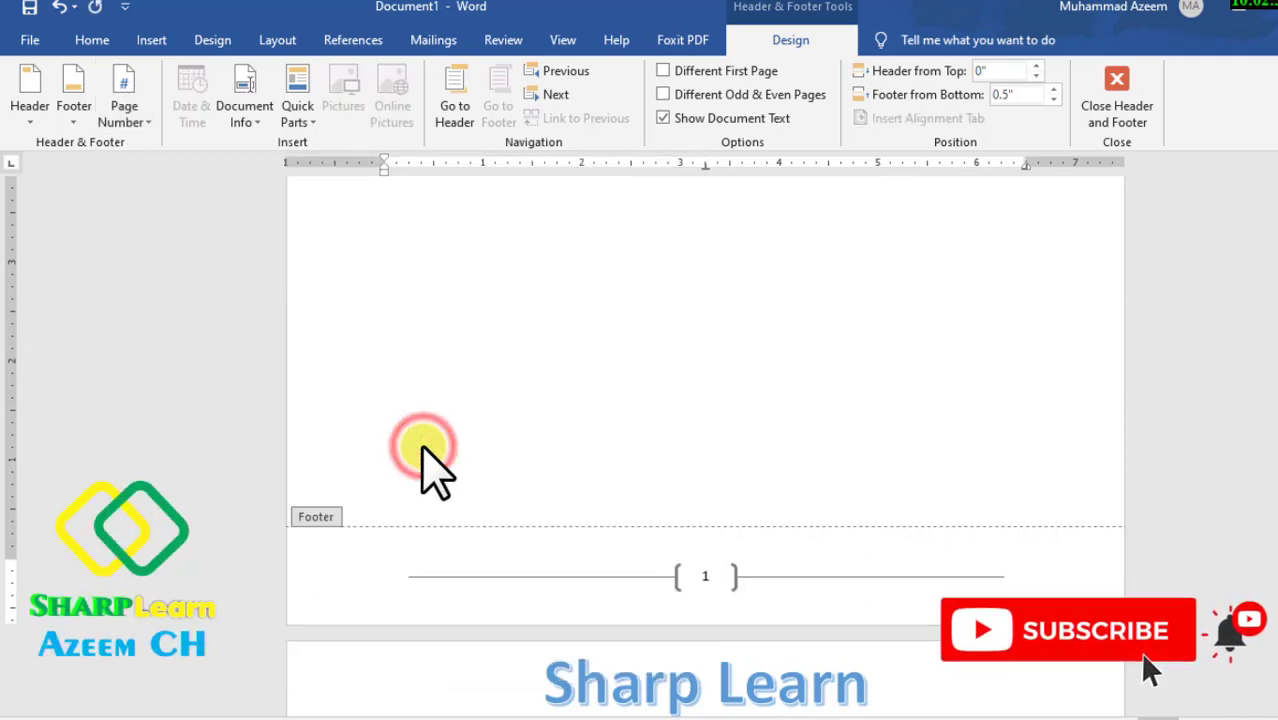
- Close footer editing and scroll through the pages to check each bracketed page number
double_click(632, 318)
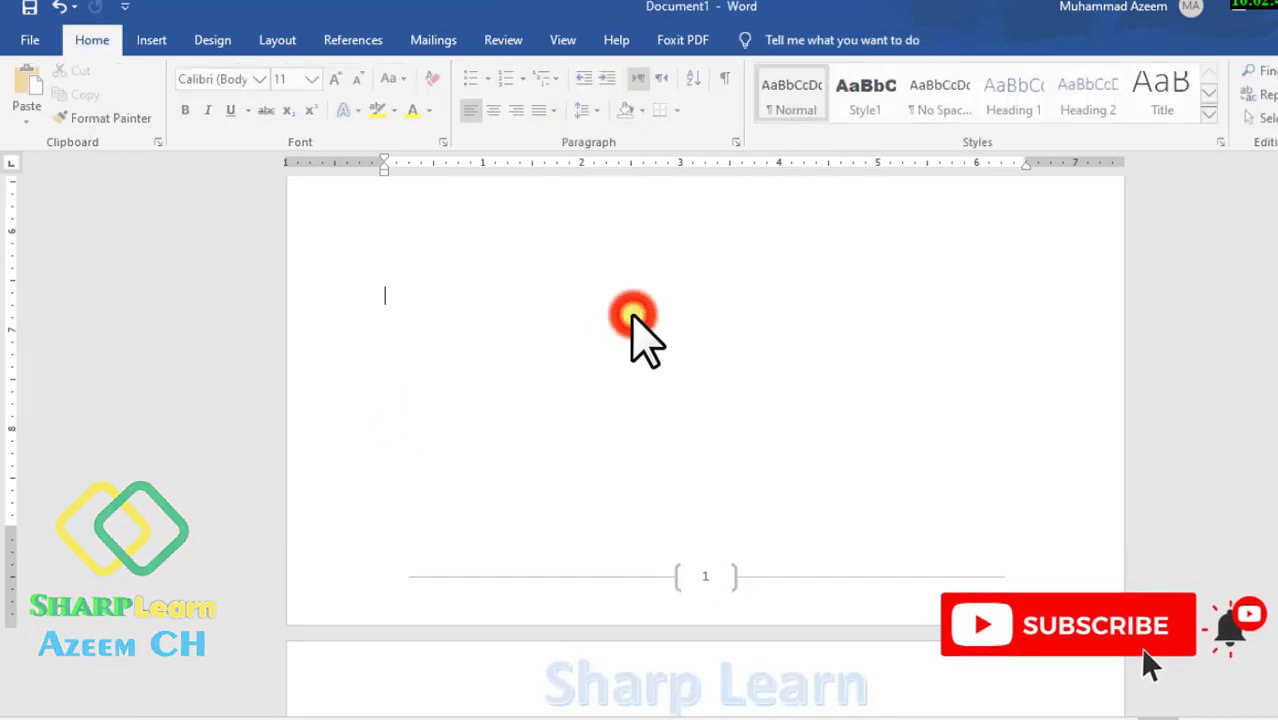
scroll(590, 345, "down", 2)
scroll(523, 402, "down", 1)
scroll(523, 402, "down", 1)
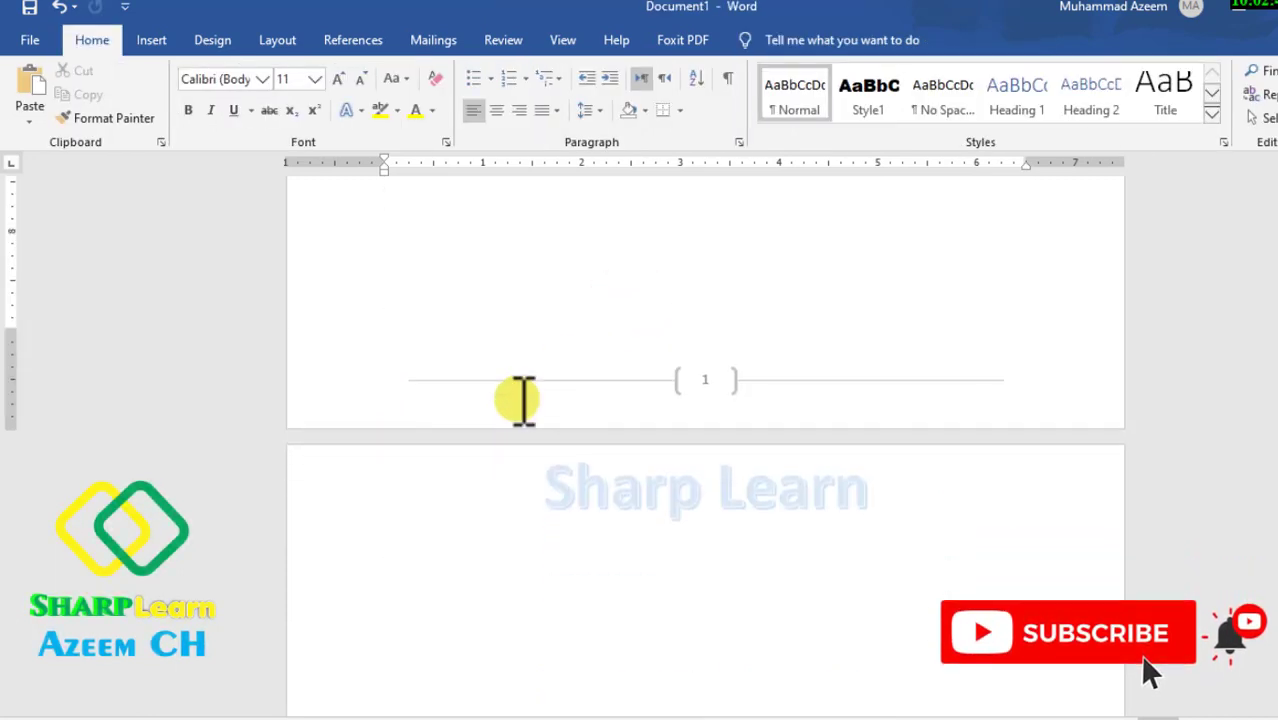
scroll(523, 402, "down", 2)
scroll(523, 402, "down", 1)
scroll(523, 402, "down", 2)
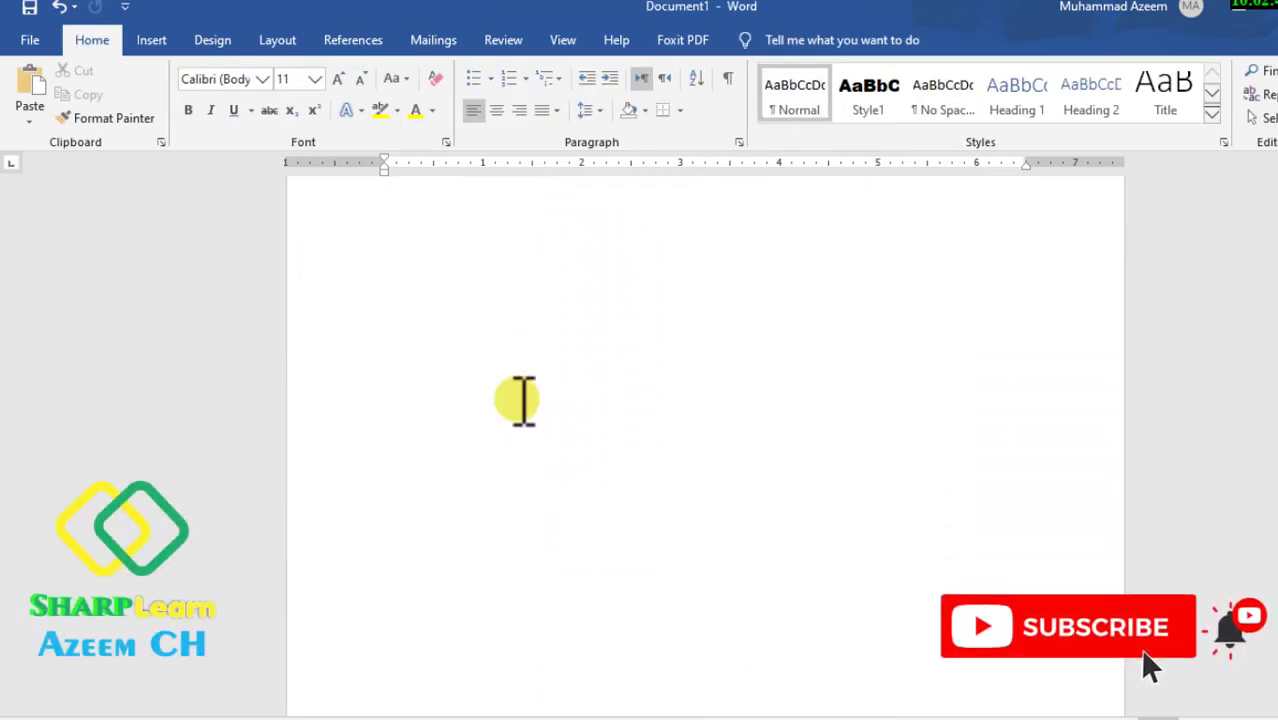
scroll(523, 402, "down", 4)
scroll(516, 402, "down", 1)
scroll(516, 402, "down", 5)
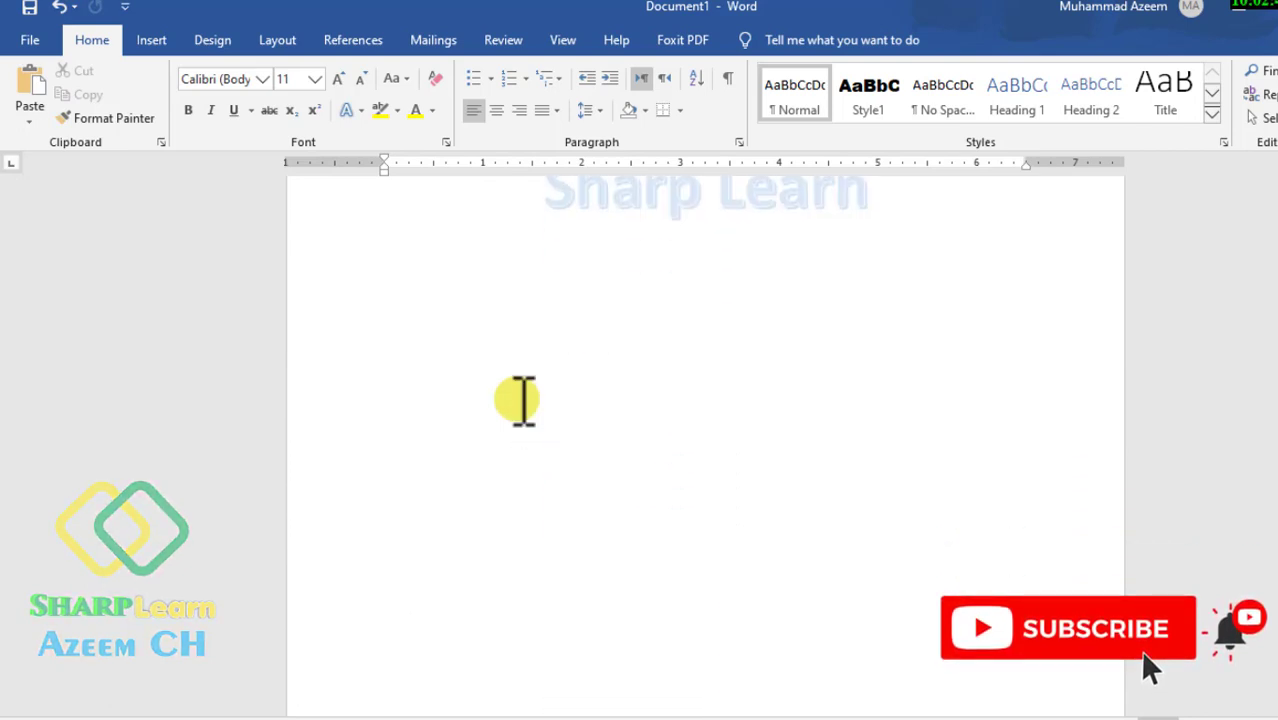
scroll(516, 402, "down", 15)
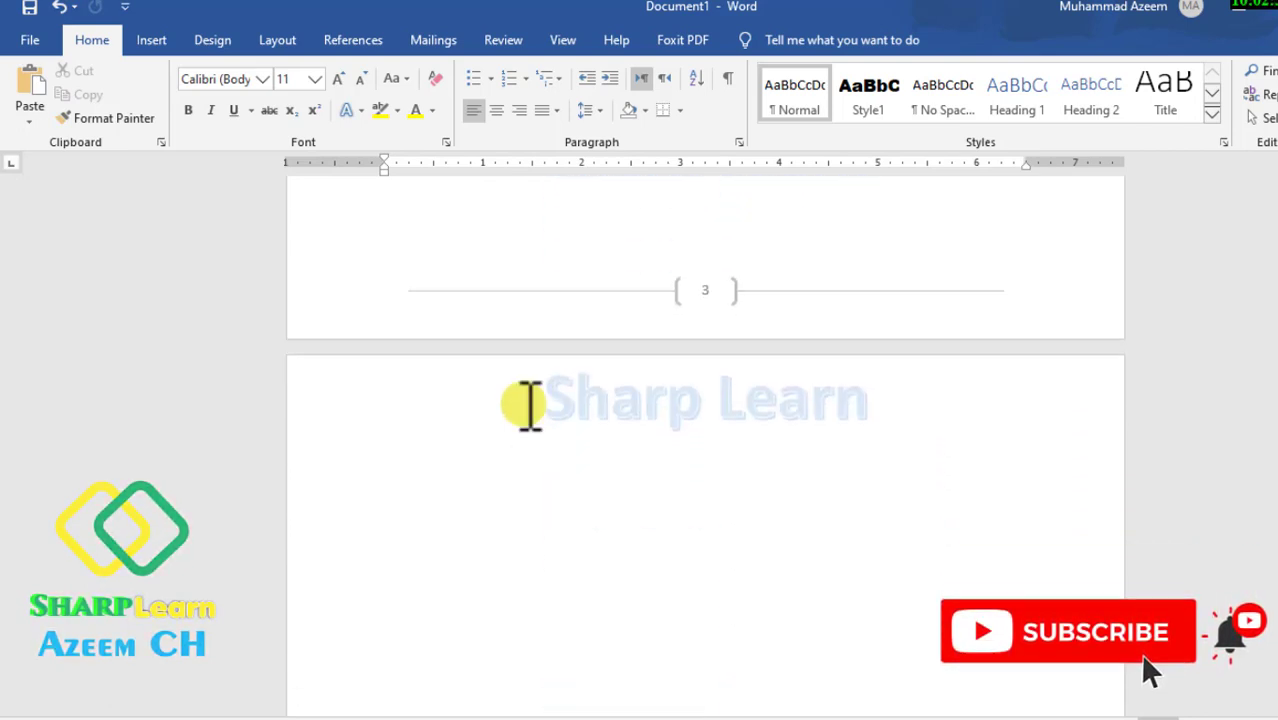
scroll(600, 455, "up", 8)
scroll(633, 482, "down", 1)
scroll(630, 485, "down", 6)
scroll(630, 485, "up", 4)
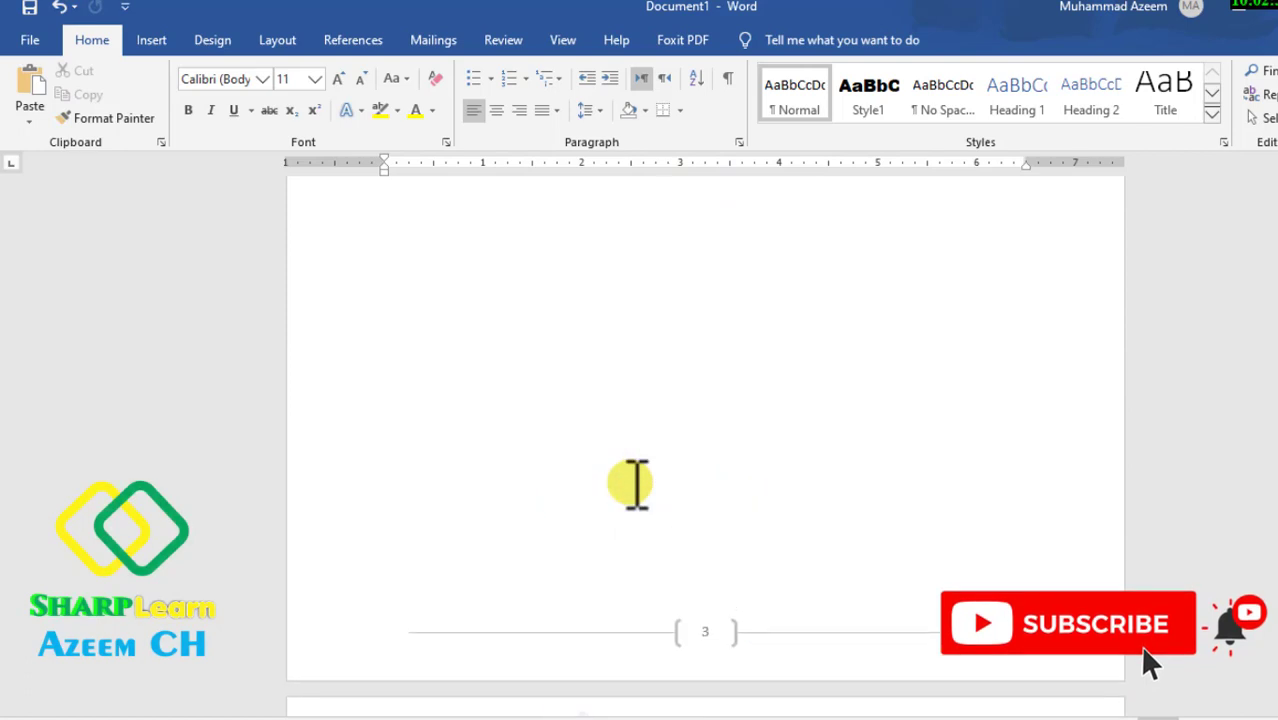
scroll(630, 480, "down", 5)
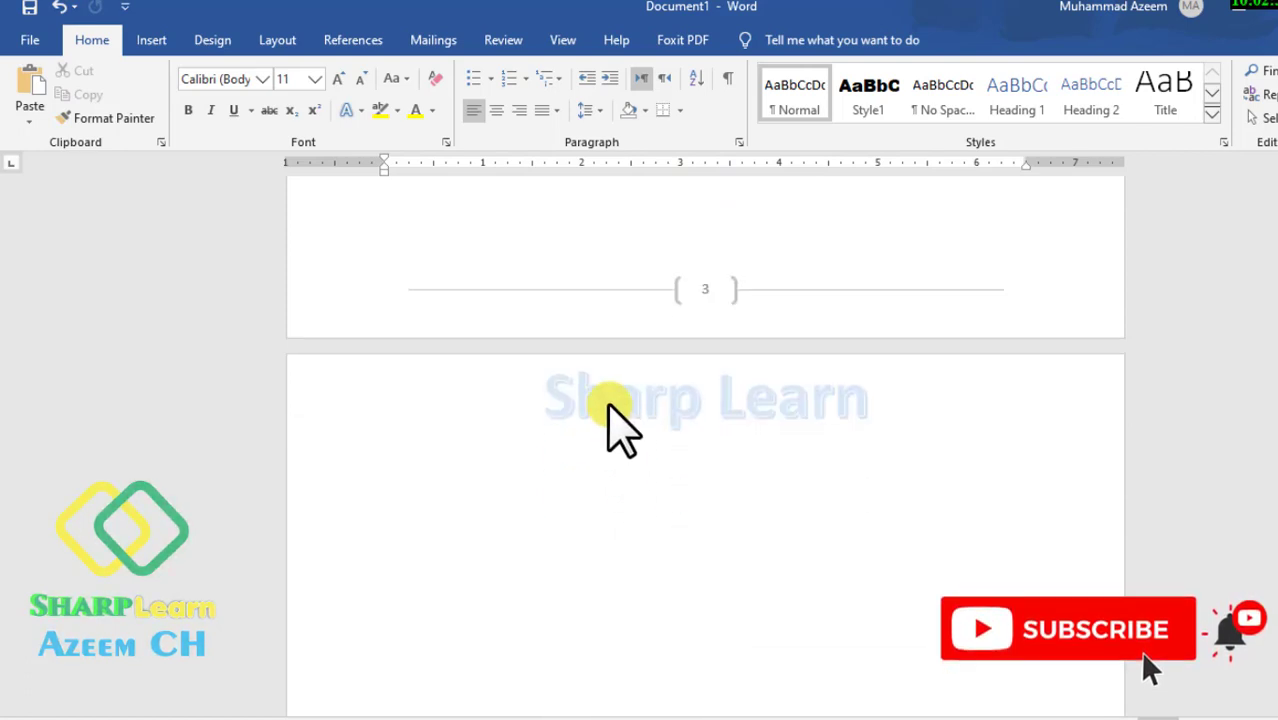
scroll(608, 406, "up", 1)
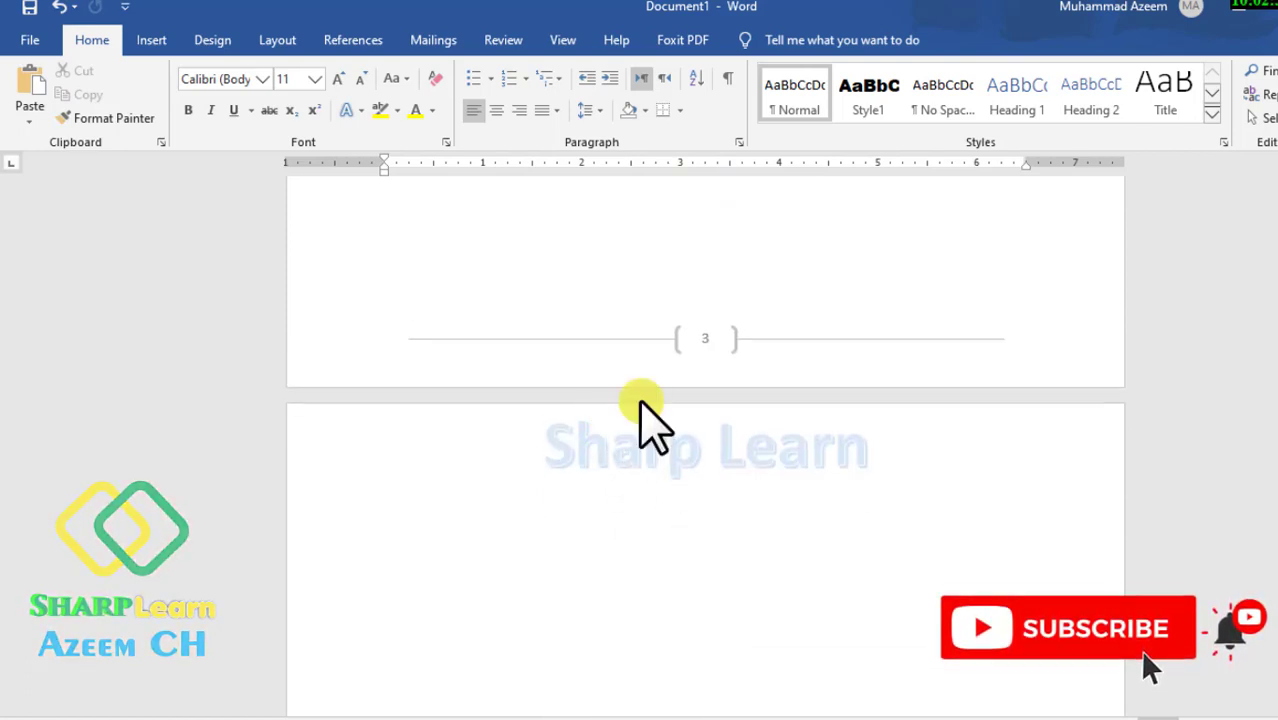
scroll(645, 412, "up", 2)
scroll(648, 403, "down", 6)
scroll(648, 403, "down", 10)
scroll(650, 420, "down", 6)
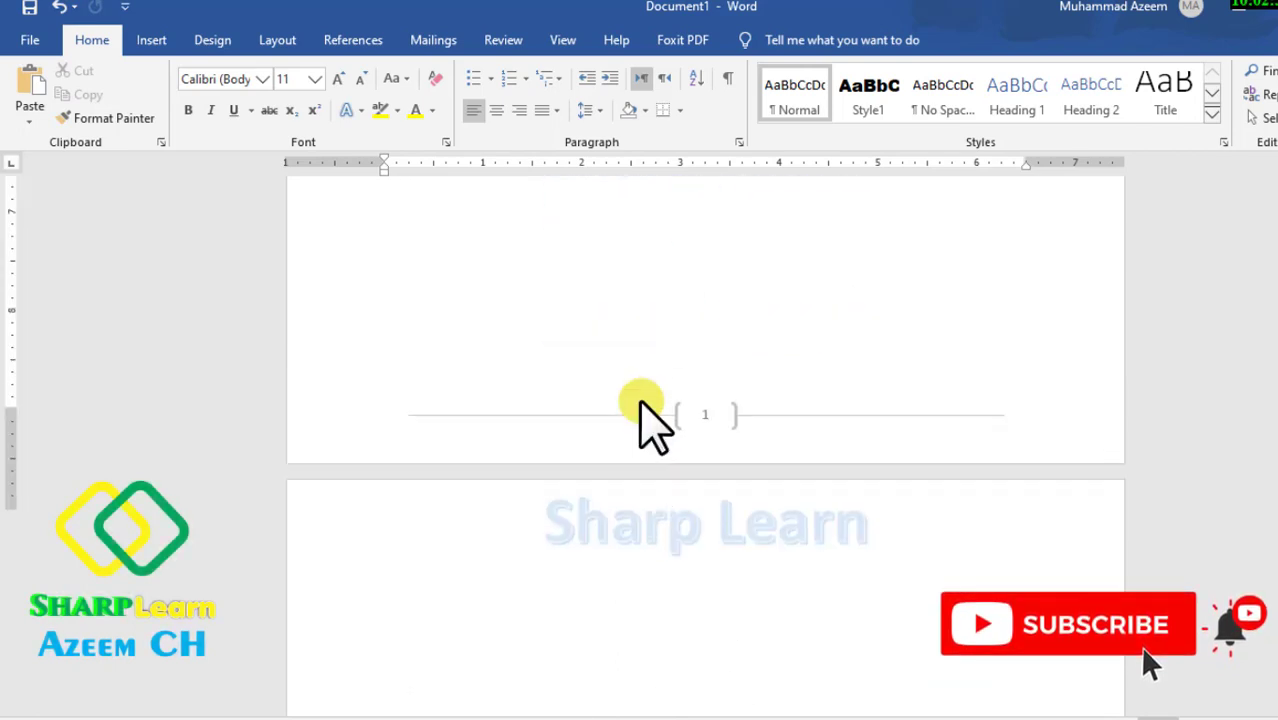
scroll(648, 403, "down", 9)
scroll(648, 403, "up", 4)
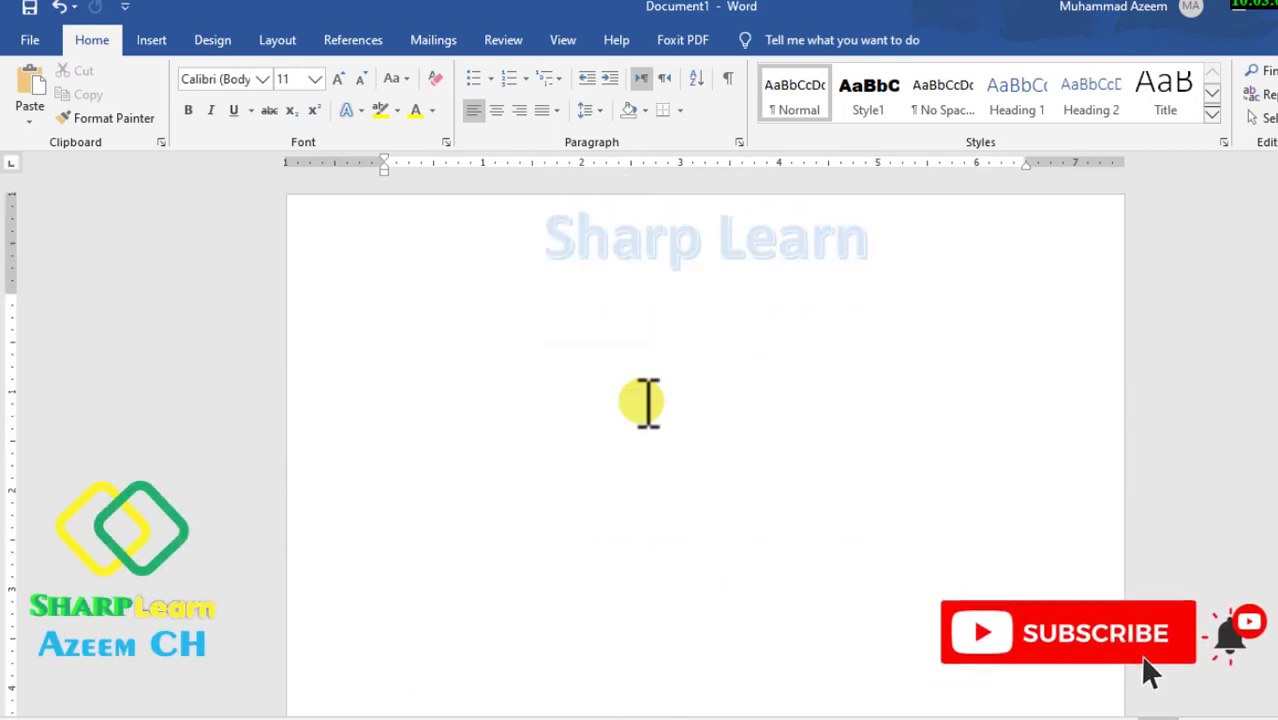